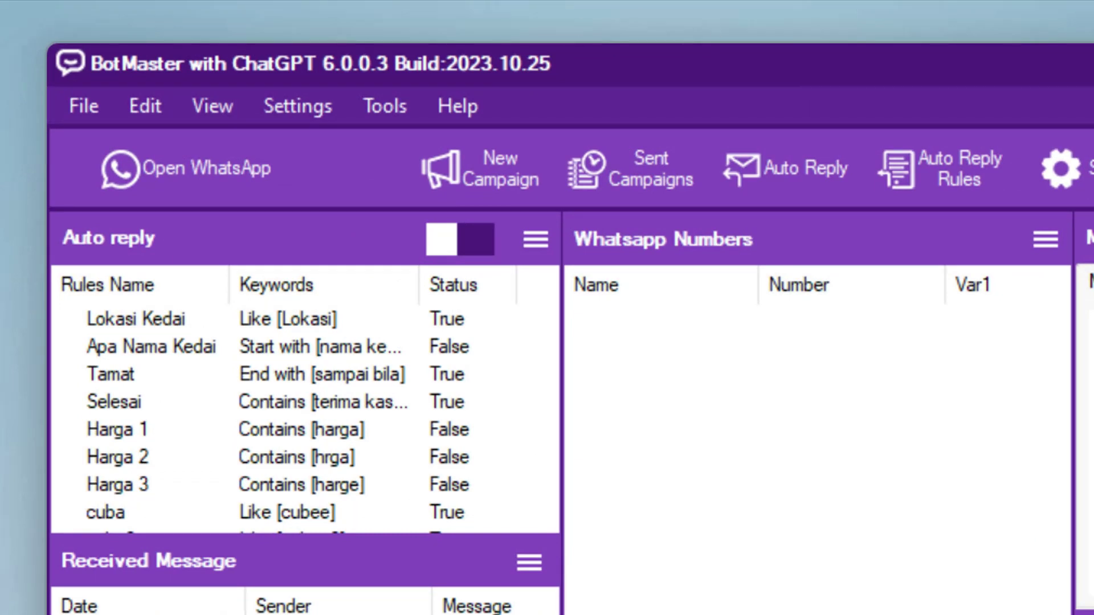
Create a new profile named Wasap2, removing the space after 'Wasap 2' is rejected.
{"action": "left_click", "coordinate": [89, 112]}
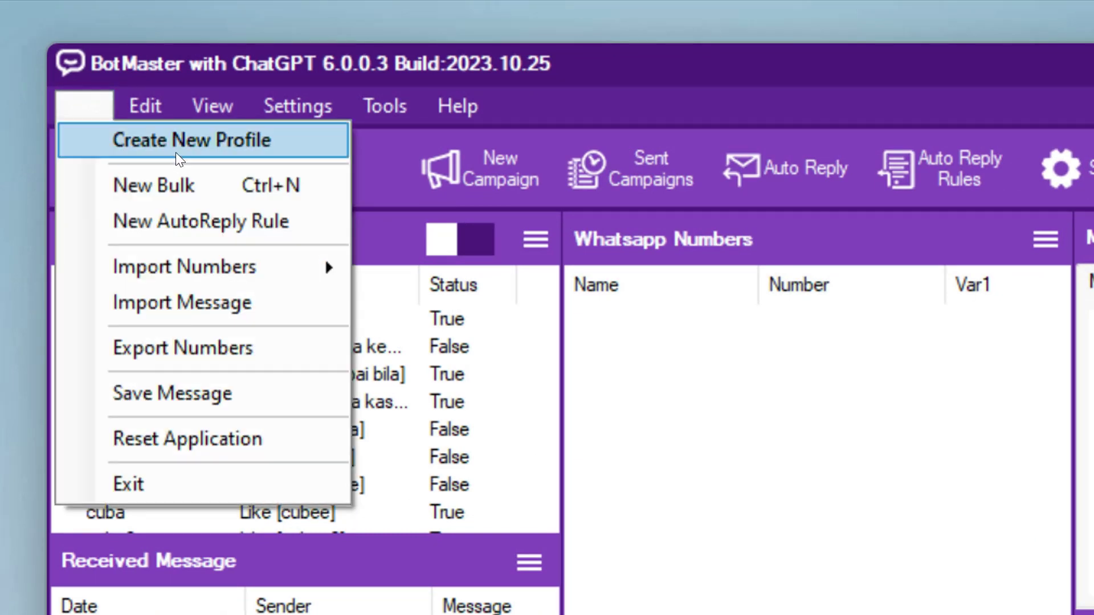
{"action": "left_click", "coordinate": [226, 140]}
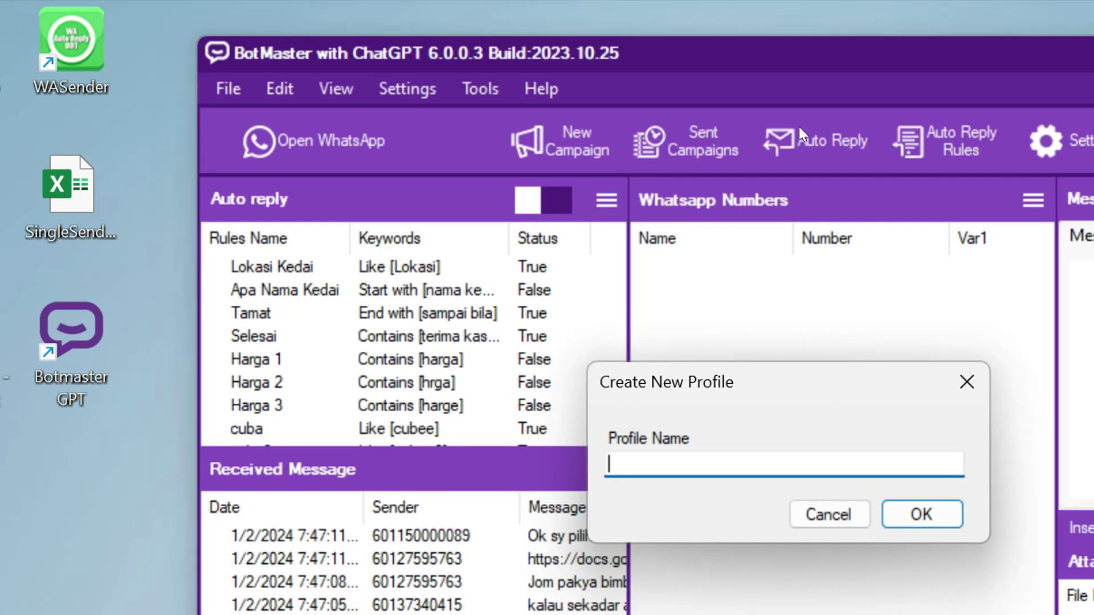
{"action": "type", "text": "Wasap 2"}
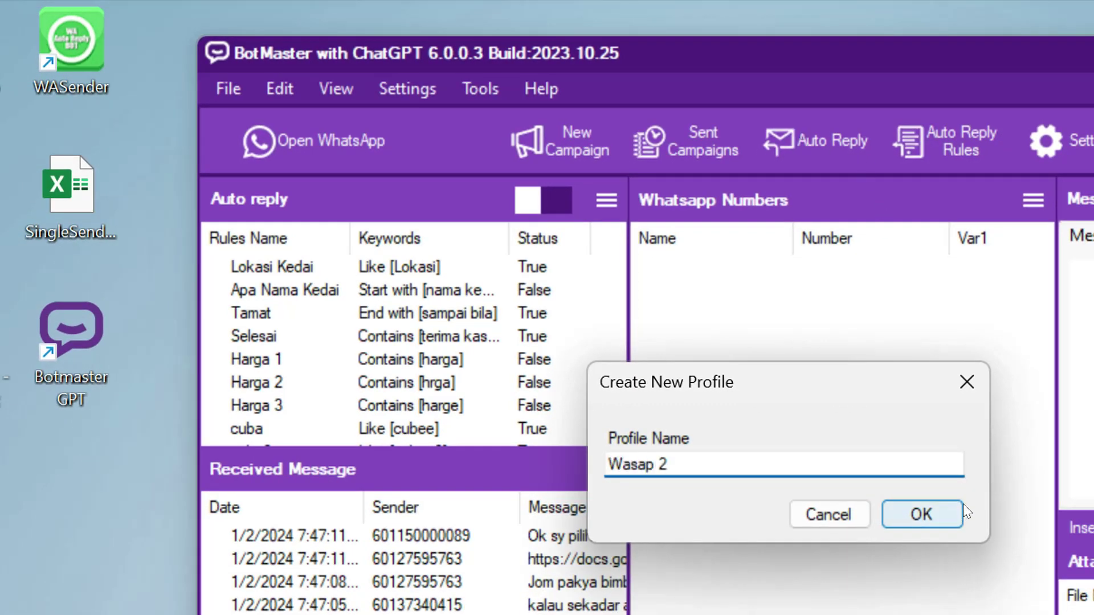
{"action": "left_click", "coordinate": [924, 514]}
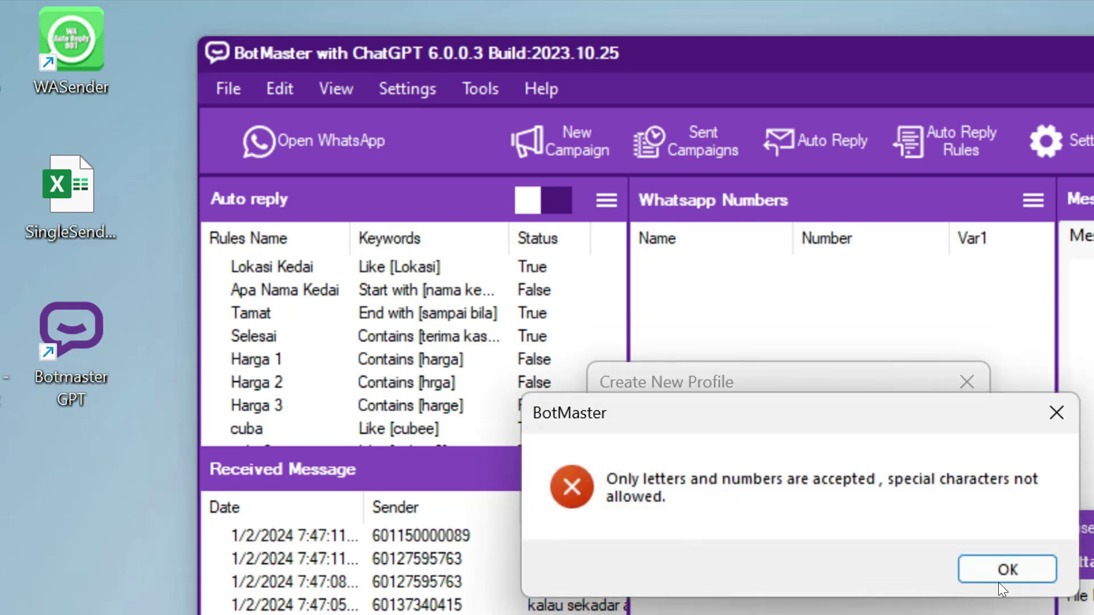
{"action": "left_click", "coordinate": [998, 581]}
{"action": "key", "text": "Left"}
{"action": "key", "text": "shift+Right"}
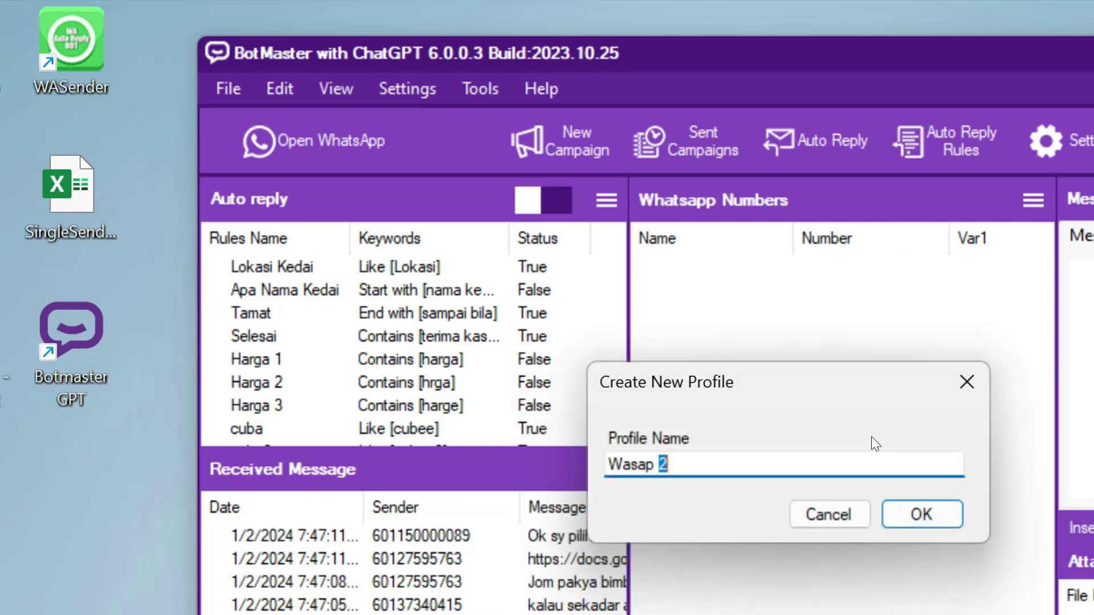
{"action": "key", "text": "BackSpace"}
{"action": "key", "text": "BackSpace"}
{"action": "type", "text": "2"}
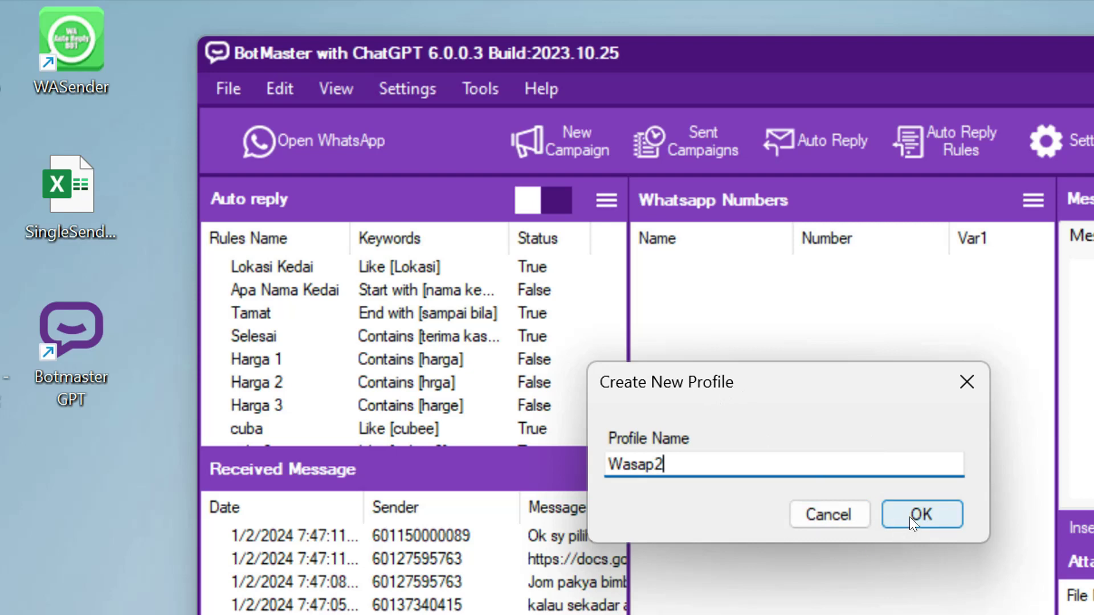
{"action": "left_click", "coordinate": [910, 516]}
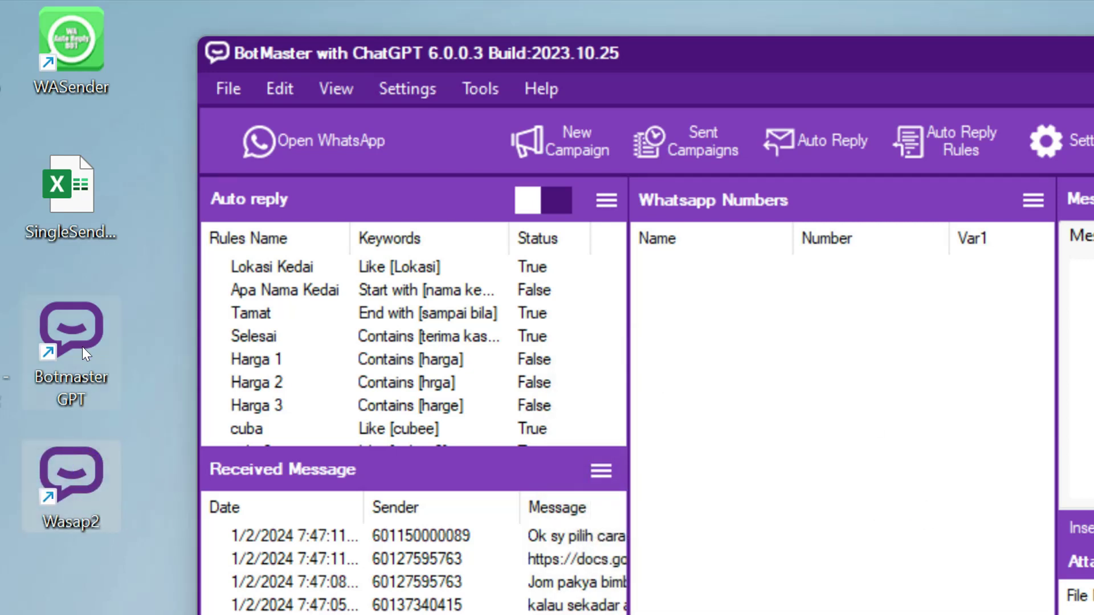
Launch the Wasap2 profile from its desktop shortcut and move its window down and right.
{"action": "left_click_drag", "start_coordinate": [855, 57], "coordinate": [862, 45]}
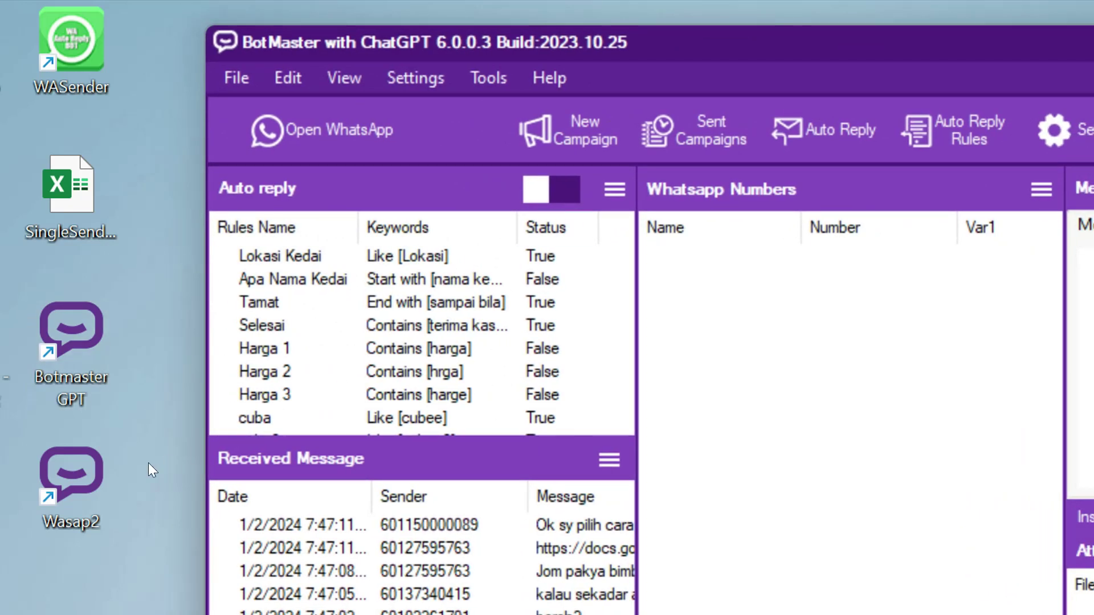
{"action": "left_click", "coordinate": [68, 471]}
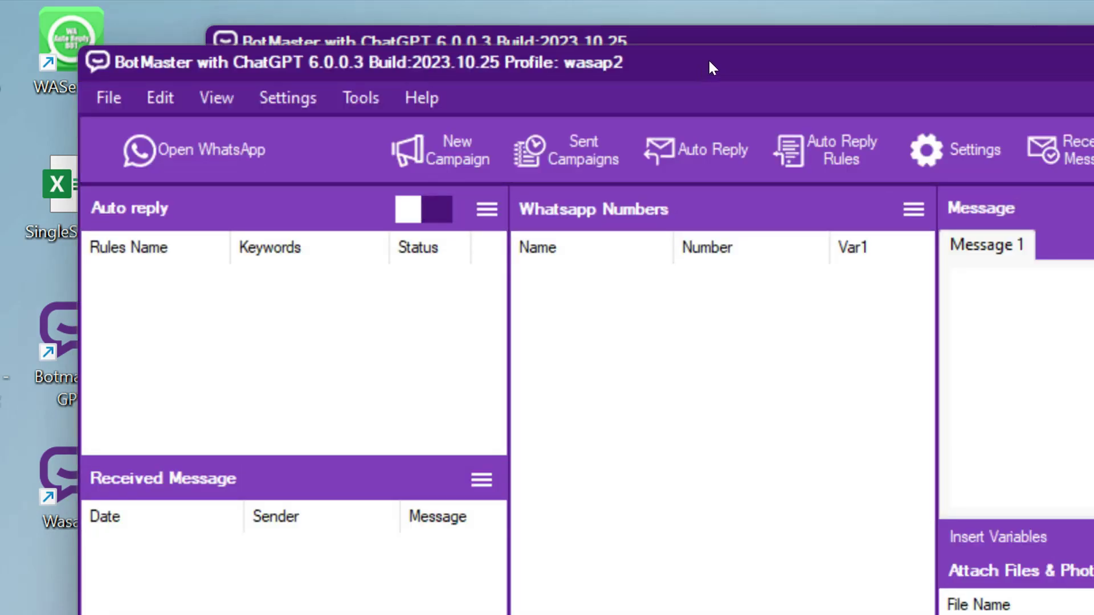
{"action": "left_click_drag", "start_coordinate": [711, 64], "coordinate": [790, 138]}
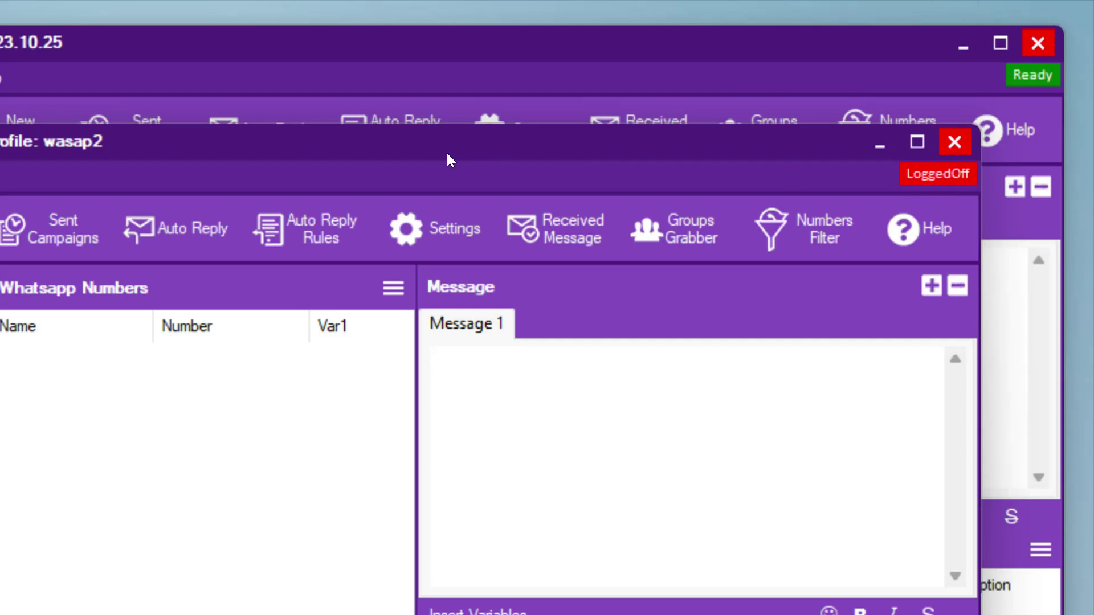
{"action": "left_click_drag", "start_coordinate": [451, 159], "coordinate": [546, 163]}
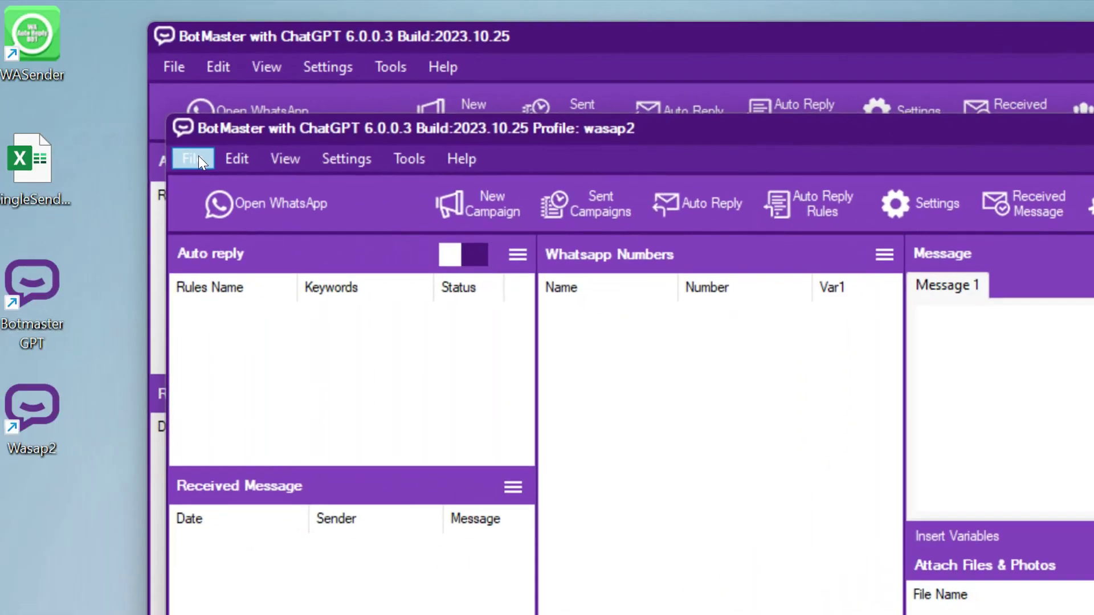
{"action": "left_click", "coordinate": [259, 152]}
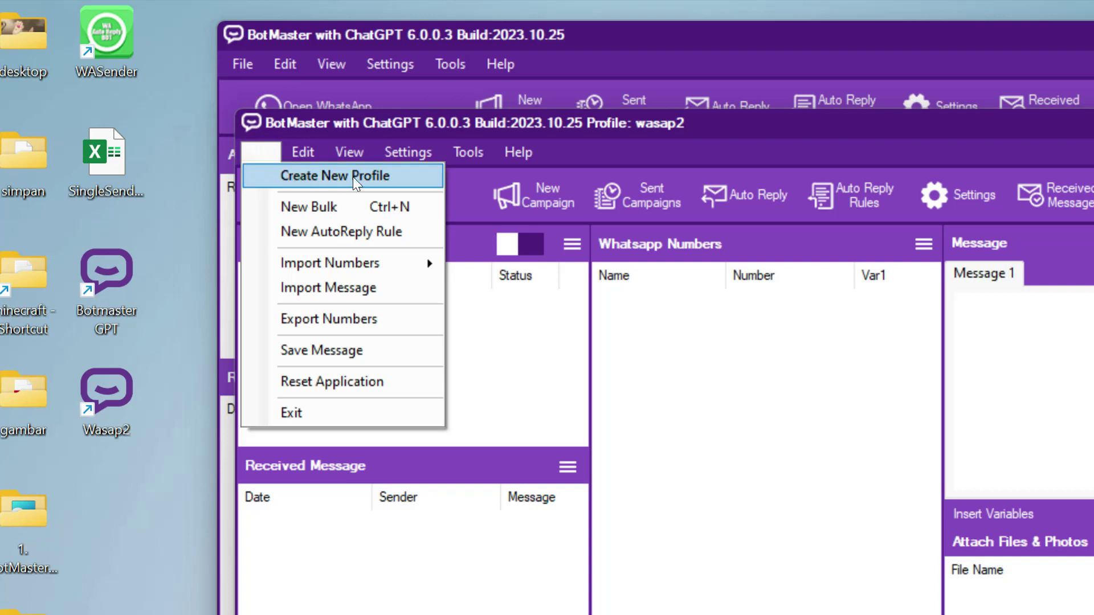
Create the Wasap3 profile, fixing the rejected 'Wasap 3', and launch it from its shortcut.
{"action": "left_click", "coordinate": [353, 177]}
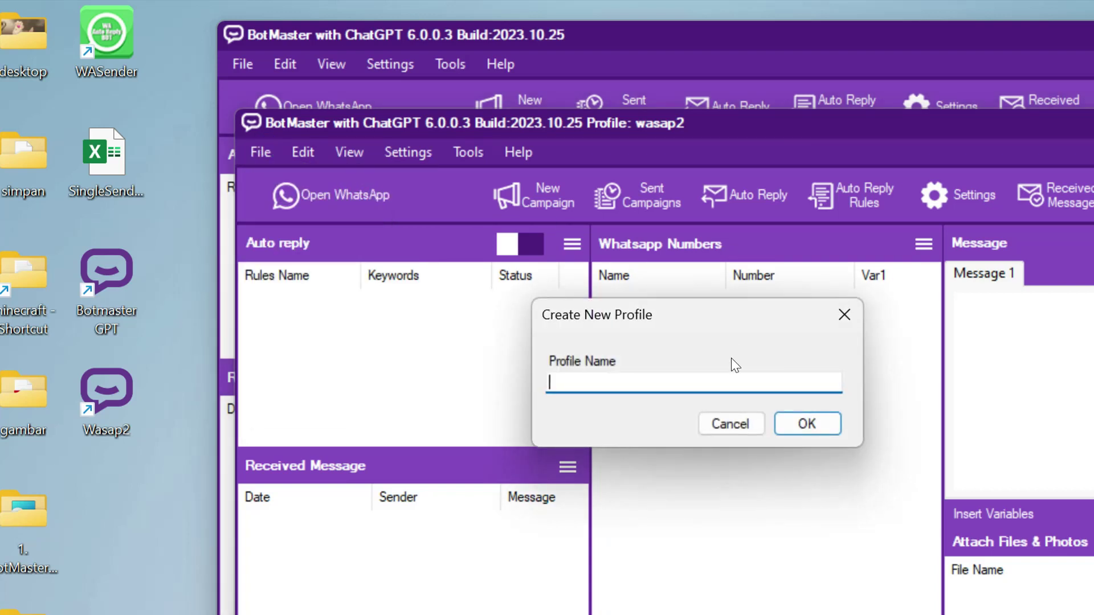
{"action": "type", "text": "Wasap 3"}
{"action": "left_click", "coordinate": [813, 424]}
{"action": "left_click", "coordinate": [878, 464]}
{"action": "key", "text": "Left"}
{"action": "key", "text": "BackSpace"}
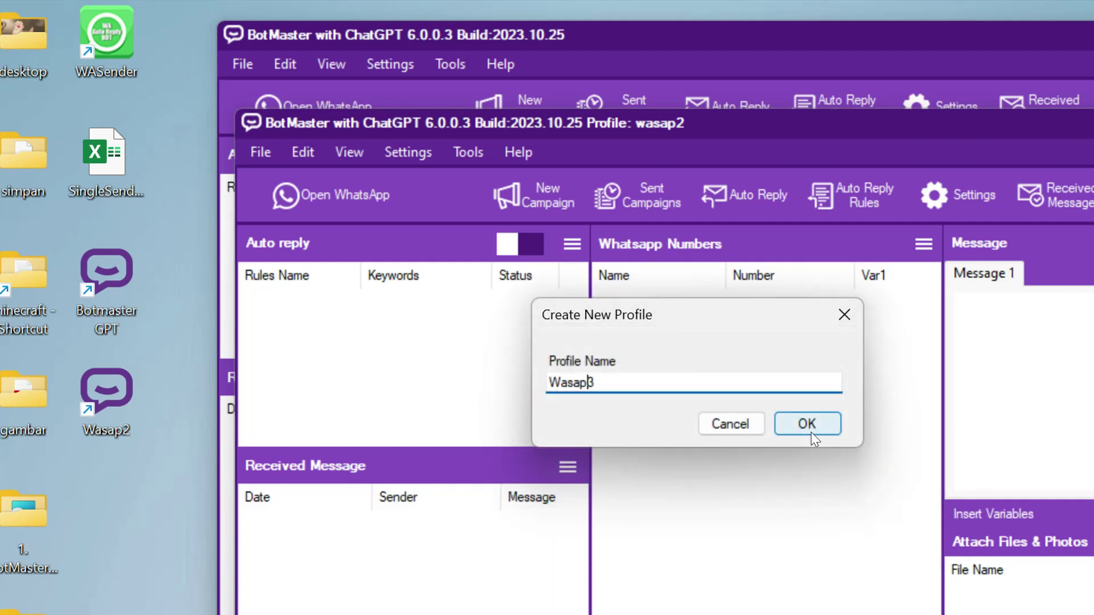
{"action": "left_click", "coordinate": [809, 424]}
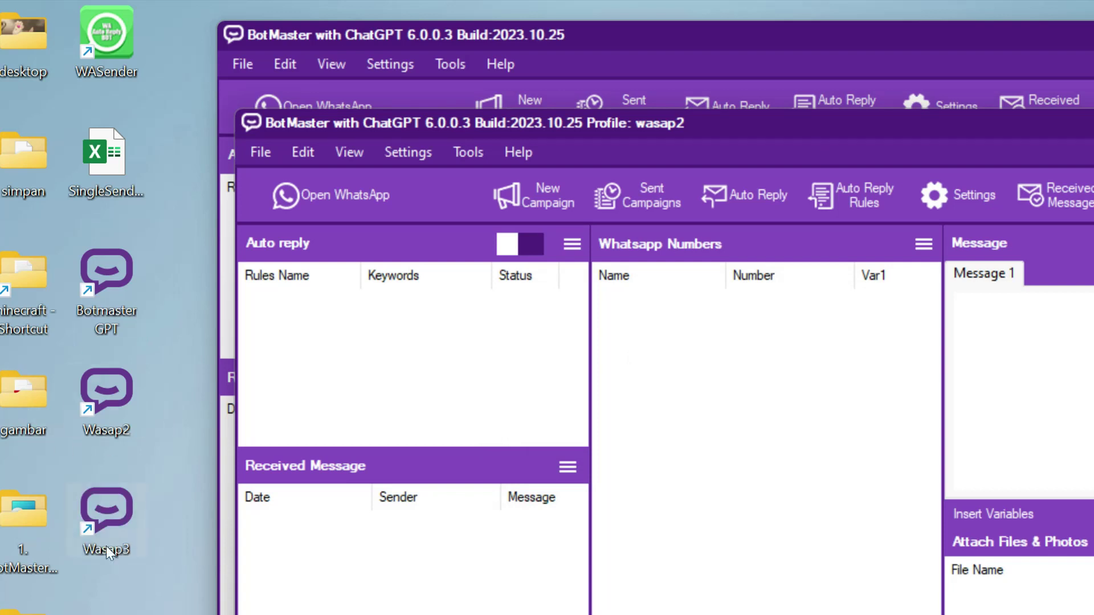
{"action": "double_click", "coordinate": [113, 511]}
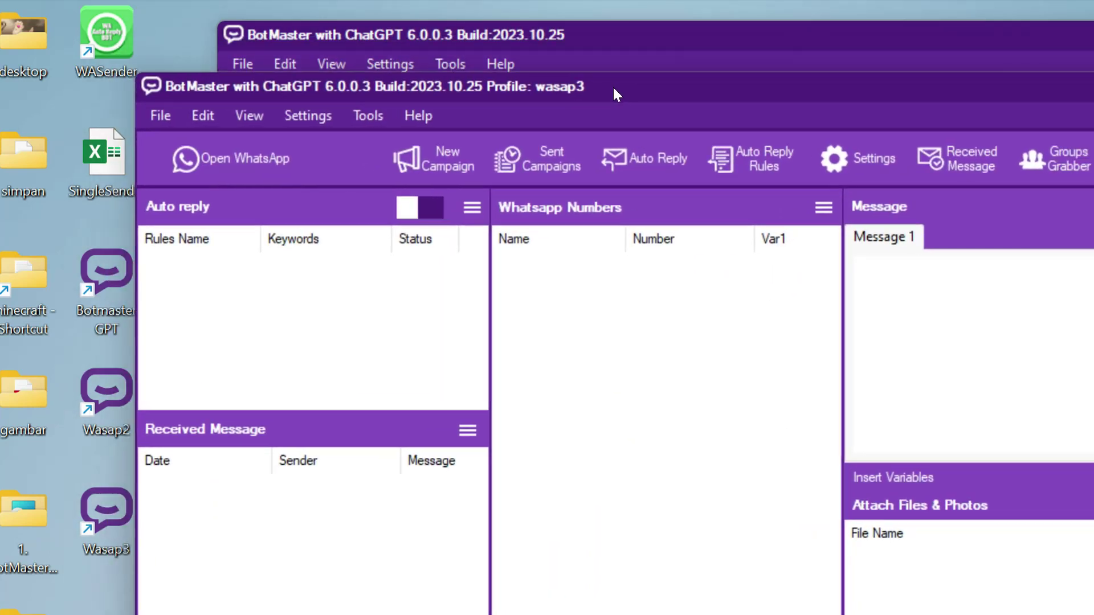
Close the wasap3 and wasap2 profile windows, confirming each.
{"action": "key", "text": "alt+F4"}
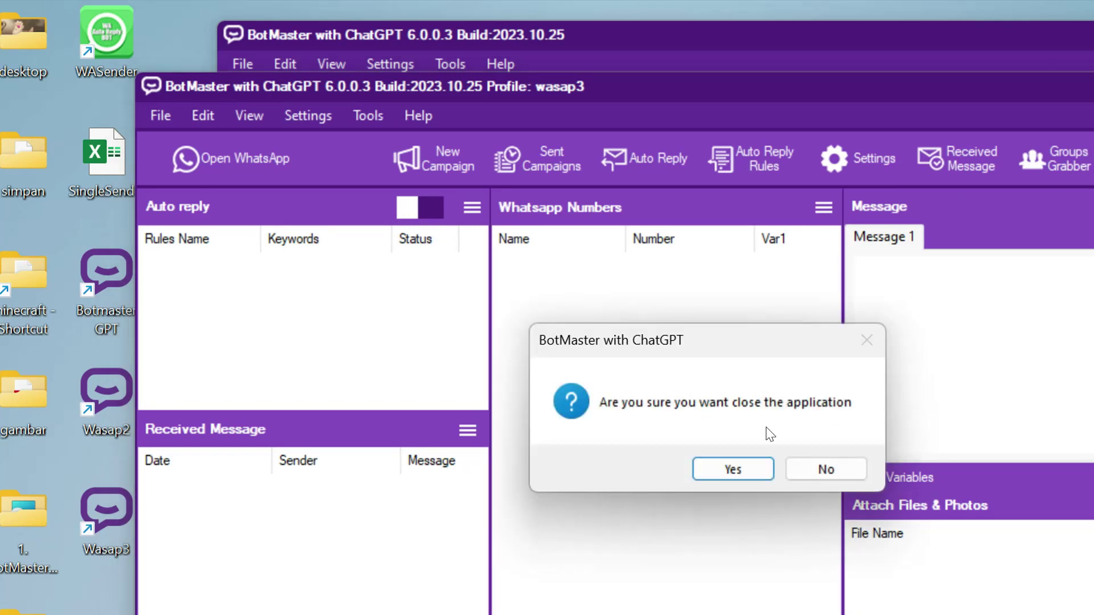
{"action": "left_click", "coordinate": [755, 459]}
{"action": "key", "text": "alt+F4"}
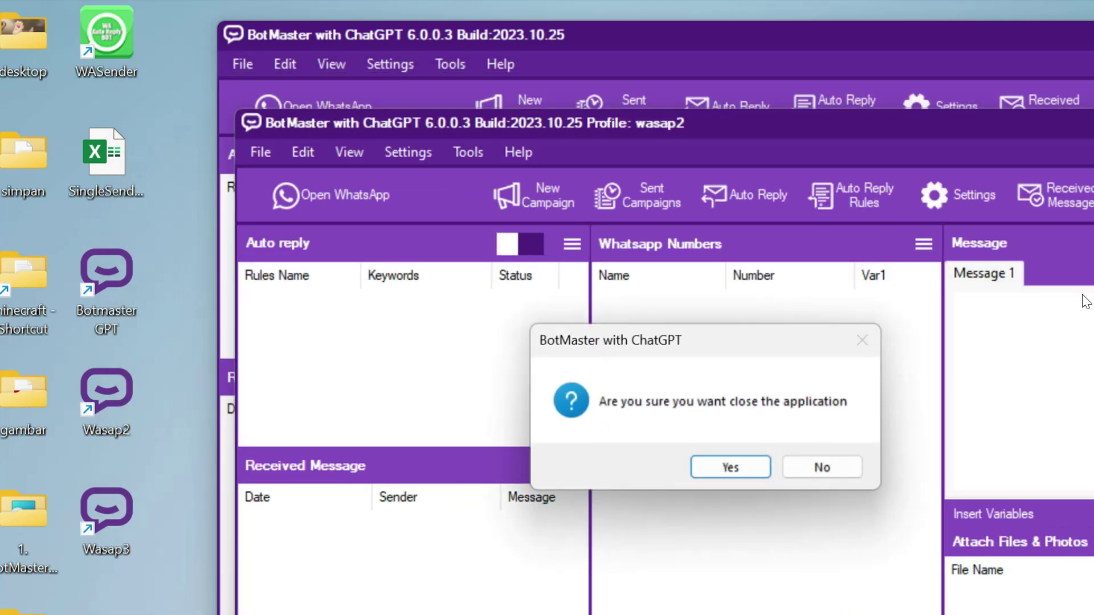
{"action": "left_click", "coordinate": [734, 468]}
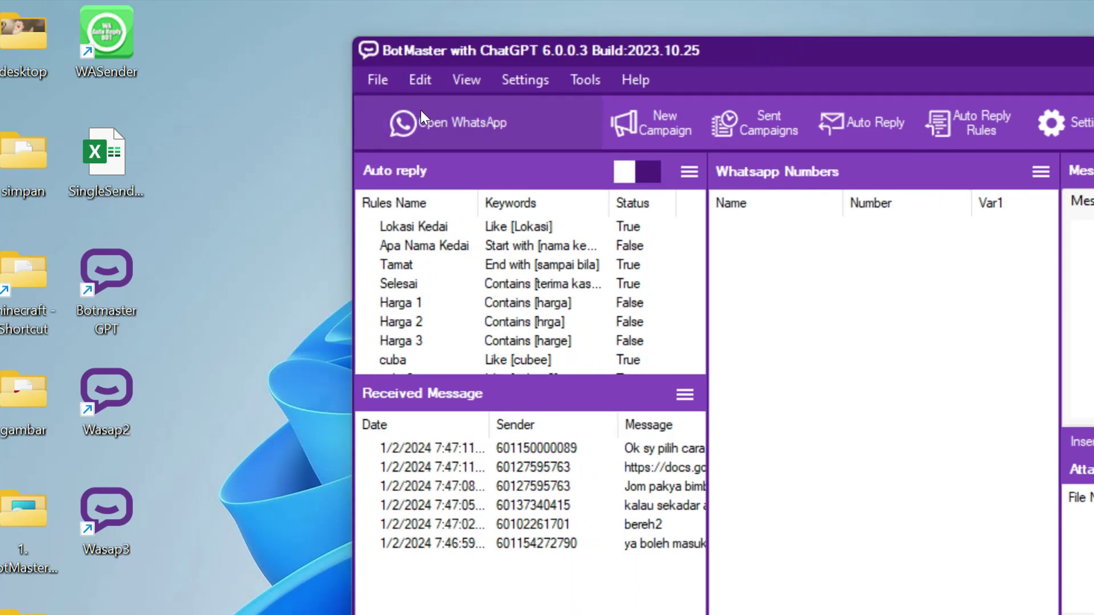
Create new profiles Wasap4 and Wasap5.
{"action": "left_click", "coordinate": [377, 80]}
{"action": "left_click", "coordinate": [394, 107]}
{"action": "type", "text": "Wasap4"}
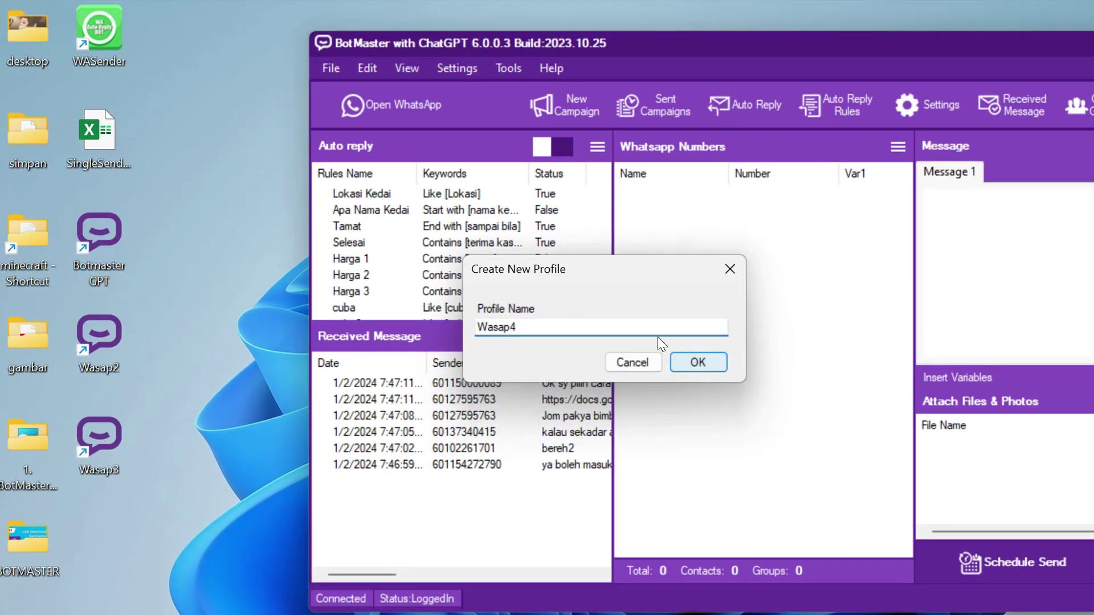
{"action": "left_click", "coordinate": [807, 424]}
{"action": "left_click", "coordinate": [378, 80]}
{"action": "left_click", "coordinate": [395, 88]}
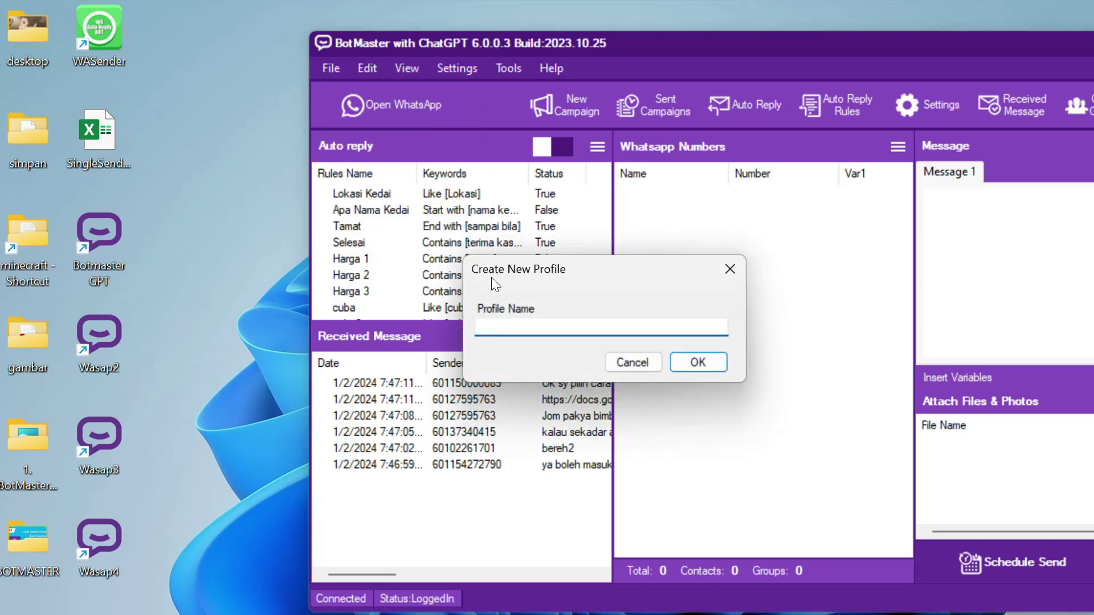
{"action": "type", "text": "Wasap"}
{"action": "type", "text": "6"}
{"action": "key", "text": "BackSpace"}
{"action": "type", "text": "5"}
{"action": "left_click", "coordinate": [676, 362]}
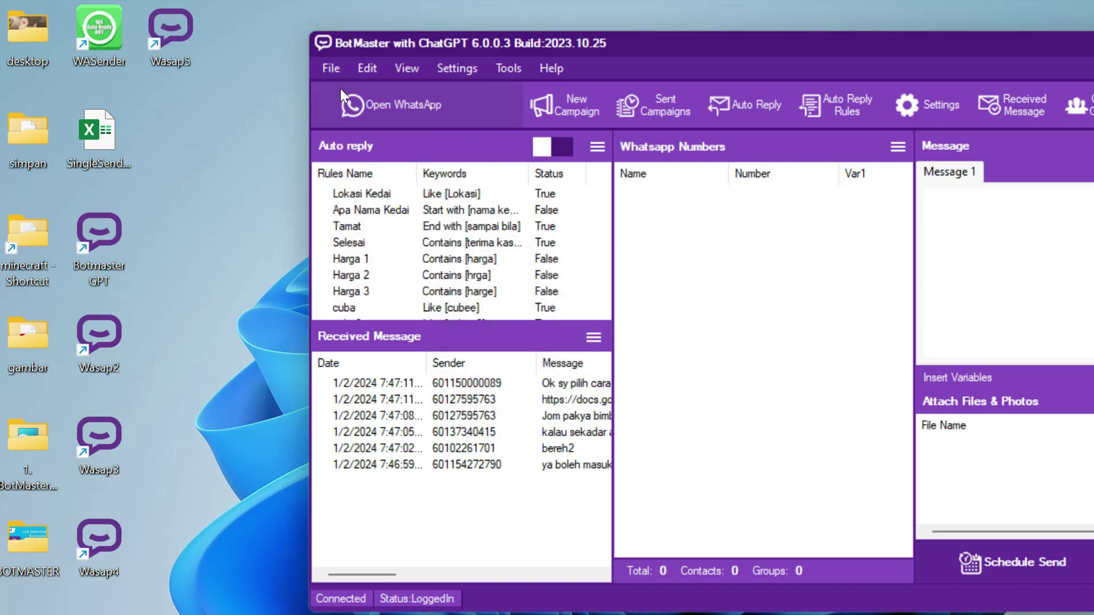
Create profiles Wasap6 and Wasap7, then move the main window out of the way.
{"action": "left_click", "coordinate": [333, 70]}
{"action": "left_click", "coordinate": [393, 89]}
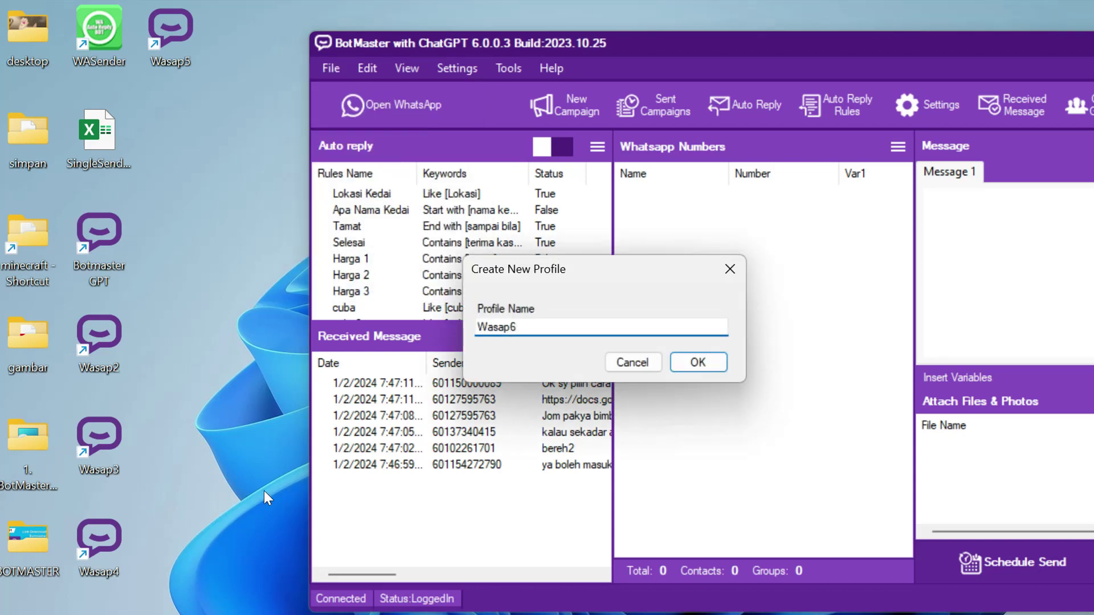
{"action": "left_click", "coordinate": [696, 363]}
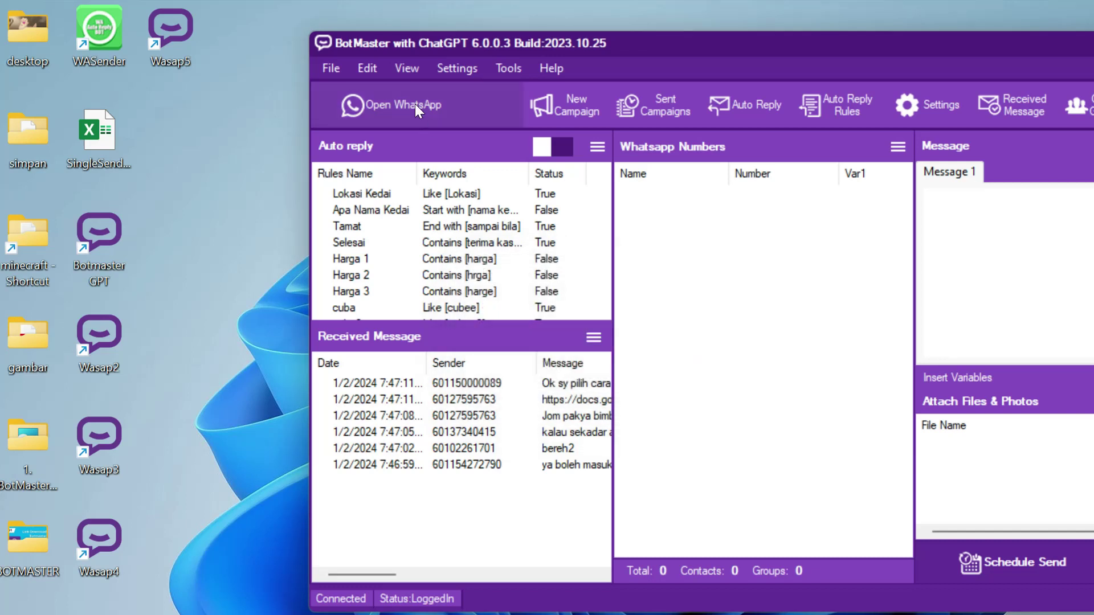
{"action": "left_click", "coordinate": [331, 68]}
{"action": "left_click", "coordinate": [379, 86]}
{"action": "type", "text": "Wasap7"}
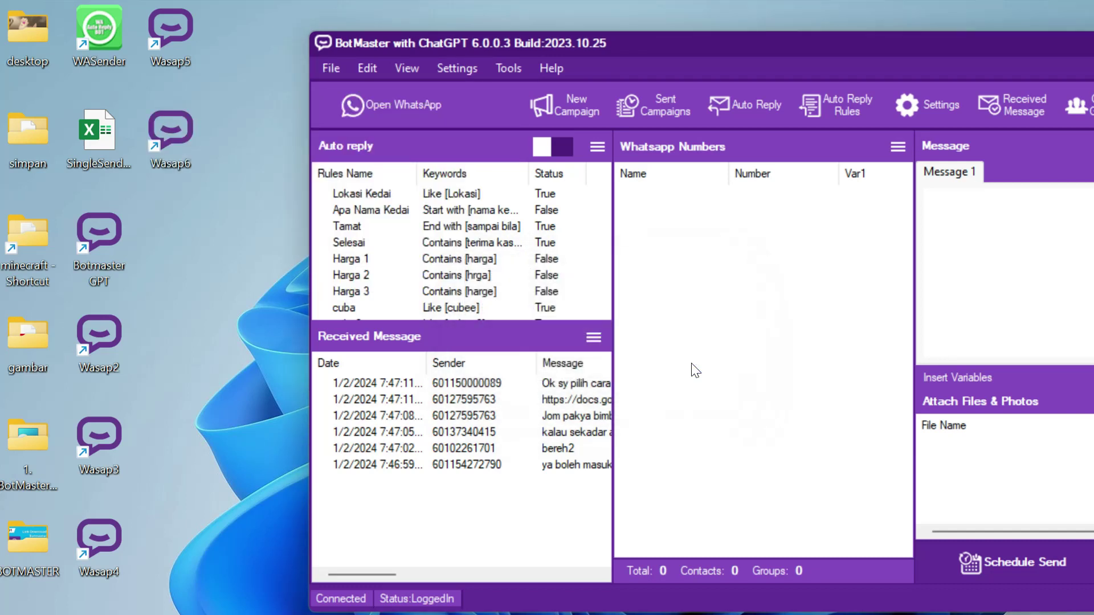
{"action": "left_click", "coordinate": [689, 370]}
{"action": "left_click_drag", "start_coordinate": [835, 45], "coordinate": [696, 90]}
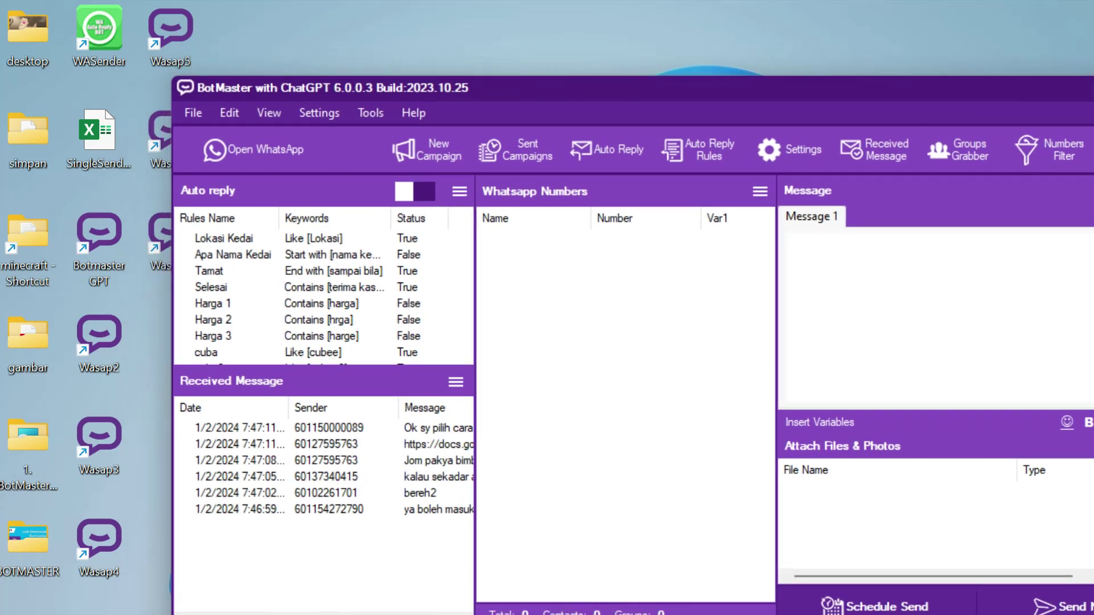
{"action": "left_click", "coordinate": [1091, 88]}
Move the Wasap5, Wasap6 and Wasap7 shortcuts to the right edge, with Wasap4 below them.
{"action": "left_click_drag", "start_coordinate": [253, 4], "coordinate": [137, 297]}
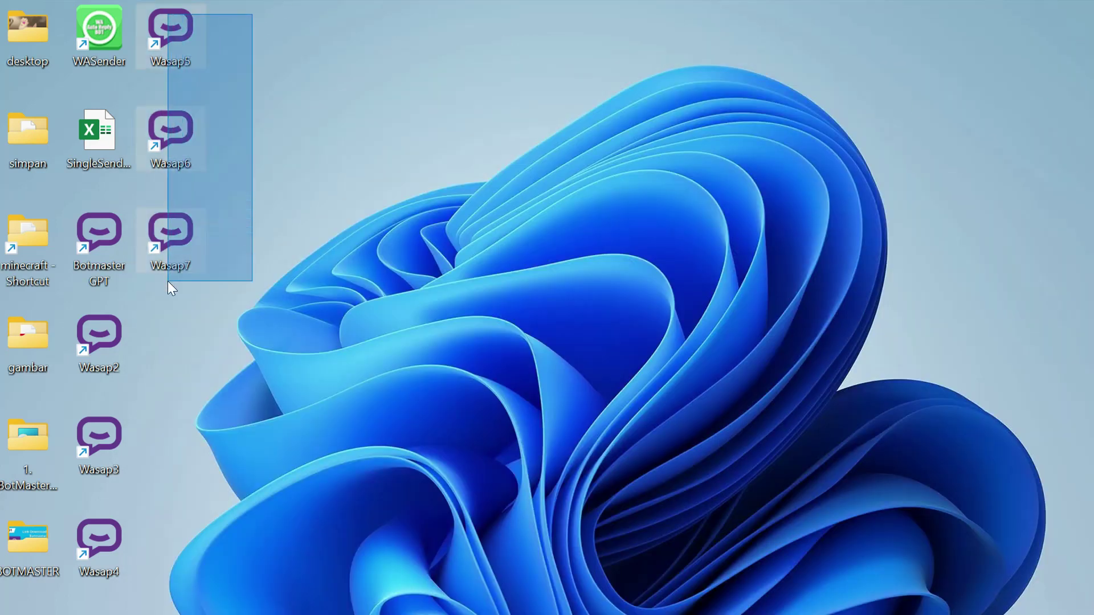
{"action": "left_click_drag", "start_coordinate": [191, 137], "coordinate": [1065, 200]}
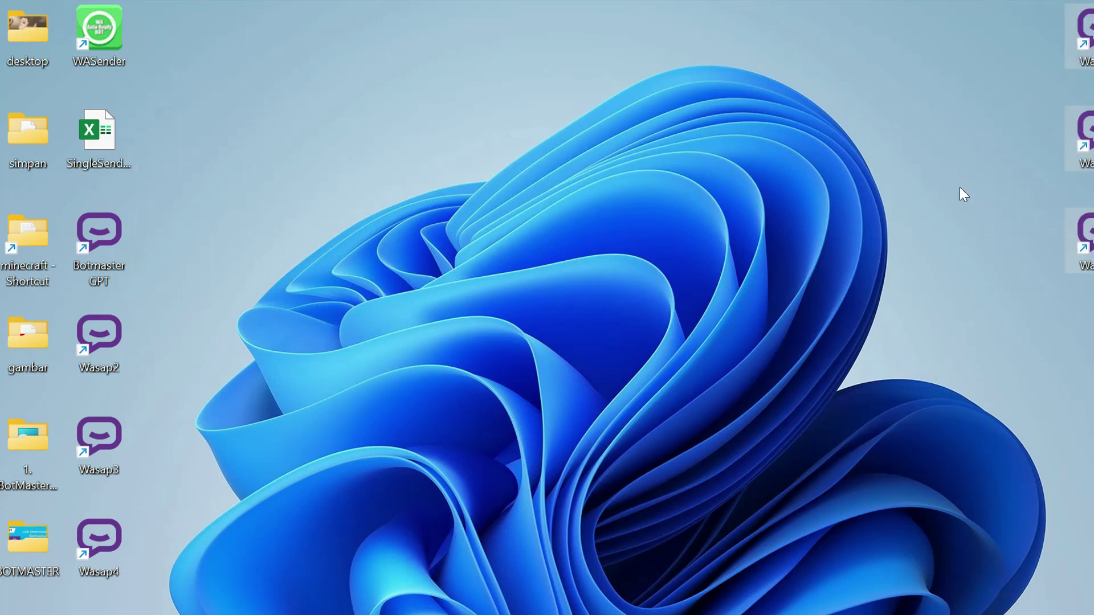
{"action": "left_click", "coordinate": [957, 186]}
{"action": "left_click_drag", "start_coordinate": [99, 544], "coordinate": [1083, 319]}
{"action": "left_click_drag", "start_coordinate": [1023, 14], "coordinate": [1022, 570]}
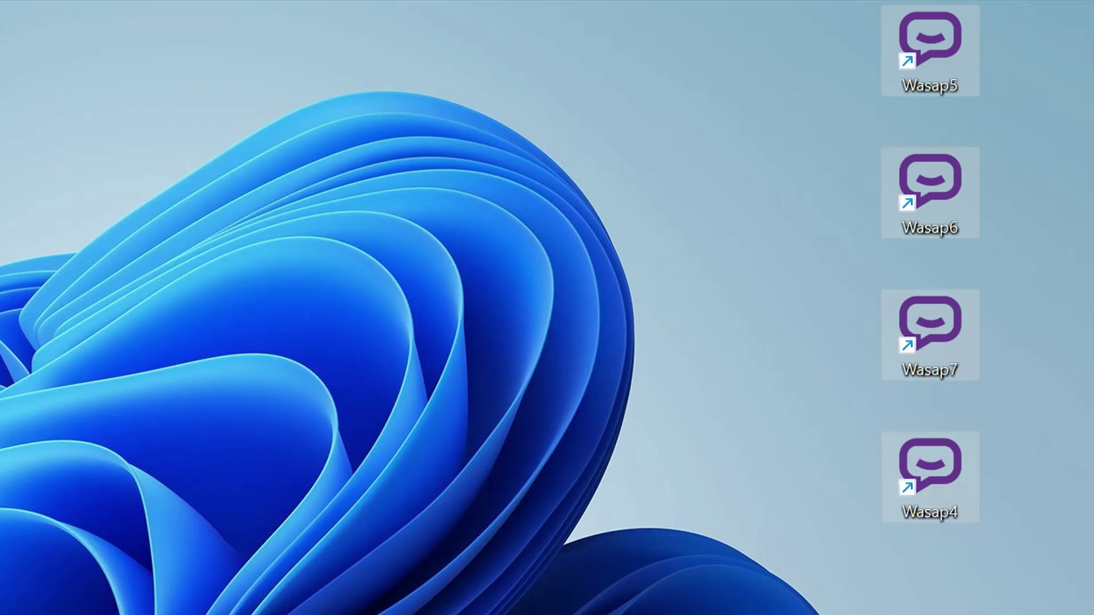
Select the Wasap6, Wasap7 and Wasap4 shortcuts, then all four Wasap shortcuts together.
{"action": "left_click", "coordinate": [1035, 112]}
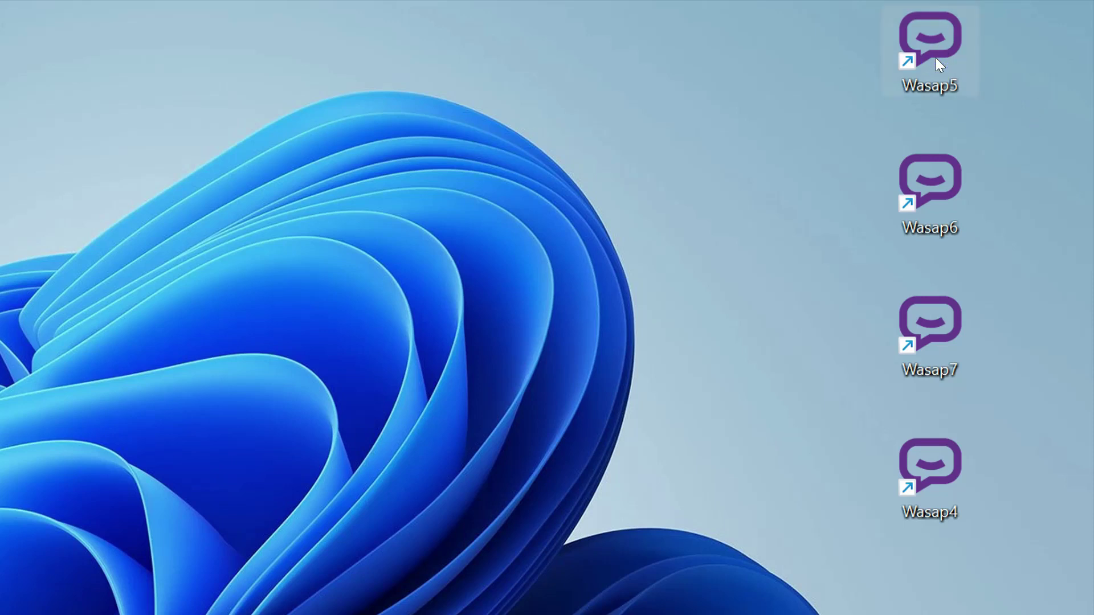
{"action": "left_click", "coordinate": [942, 183]}
{"action": "left_click", "coordinate": [939, 329]}
{"action": "left_click", "coordinate": [939, 466]}
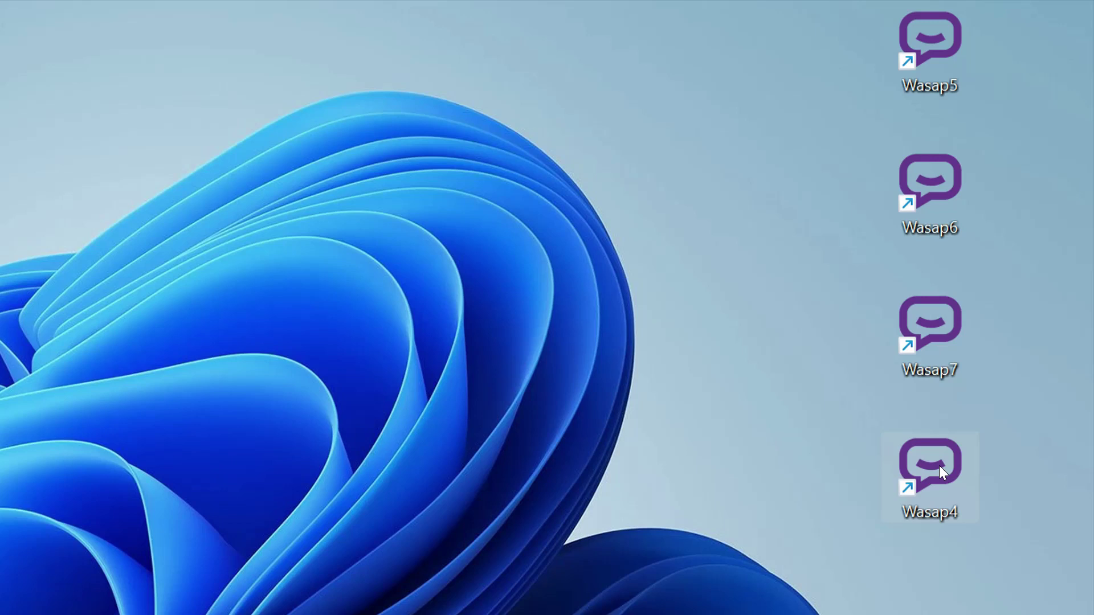
{"action": "left_click_drag", "start_coordinate": [826, 31], "coordinate": [1038, 577]}
{"action": "left_click", "coordinate": [943, 48]}
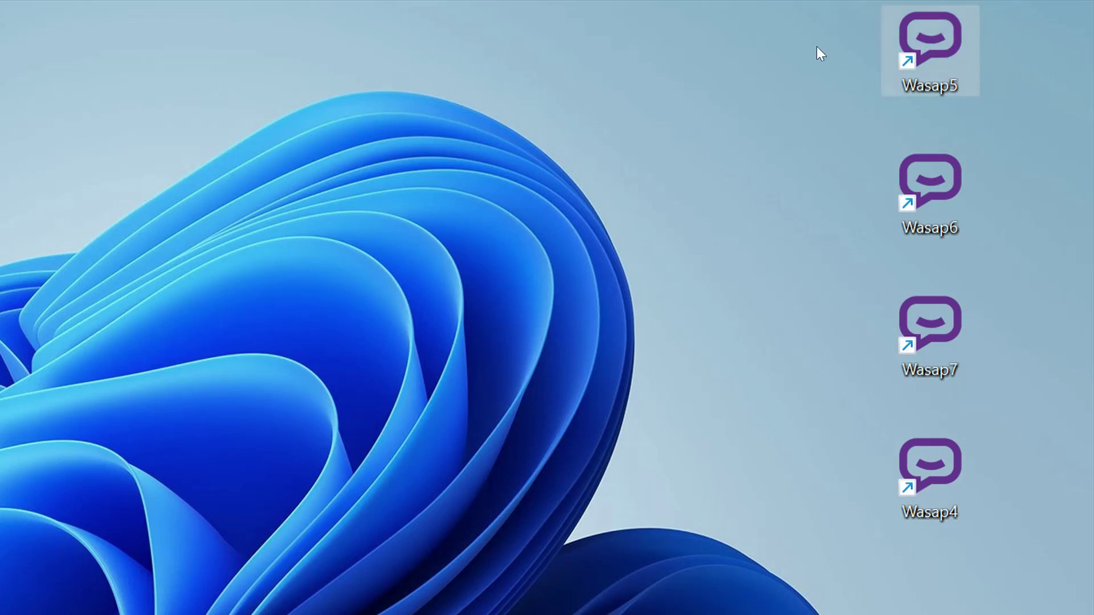
{"action": "left_click_drag", "start_coordinate": [816, 47], "coordinate": [1003, 531]}
{"action": "double_click", "coordinate": [934, 49]}
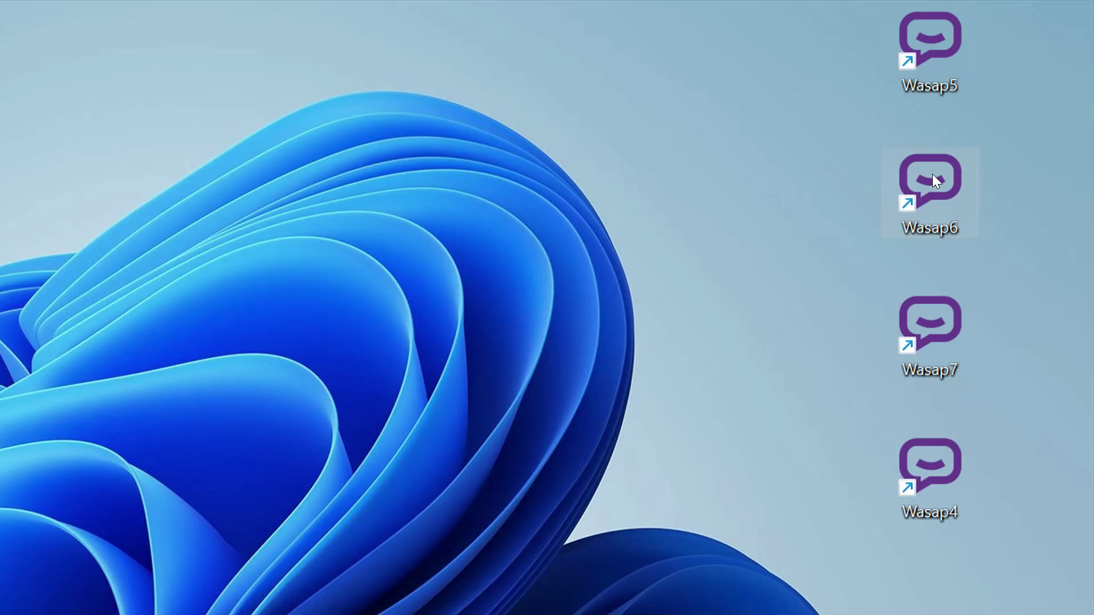
{"action": "double_click", "coordinate": [917, 30]}
{"action": "double_click", "coordinate": [939, 327]}
Select the column of Wasap5, Wasap6, Wasap7 and Wasap4 shortcuts.
{"action": "left_click_drag", "start_coordinate": [808, 22], "coordinate": [991, 557]}
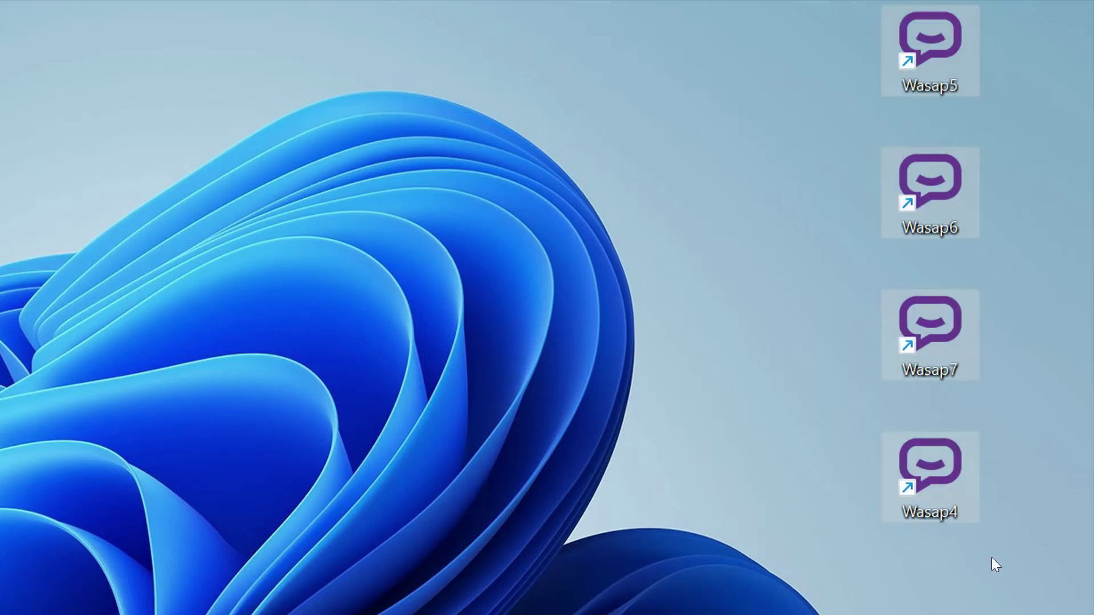
{"action": "left_click", "coordinate": [932, 44]}
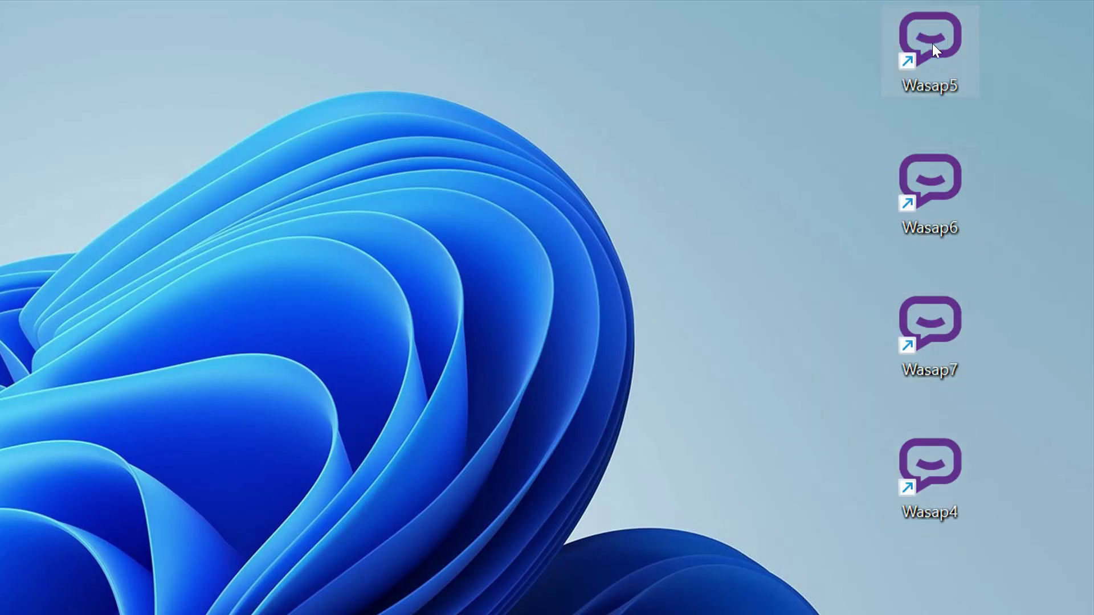
{"action": "left_click", "coordinate": [943, 182]}
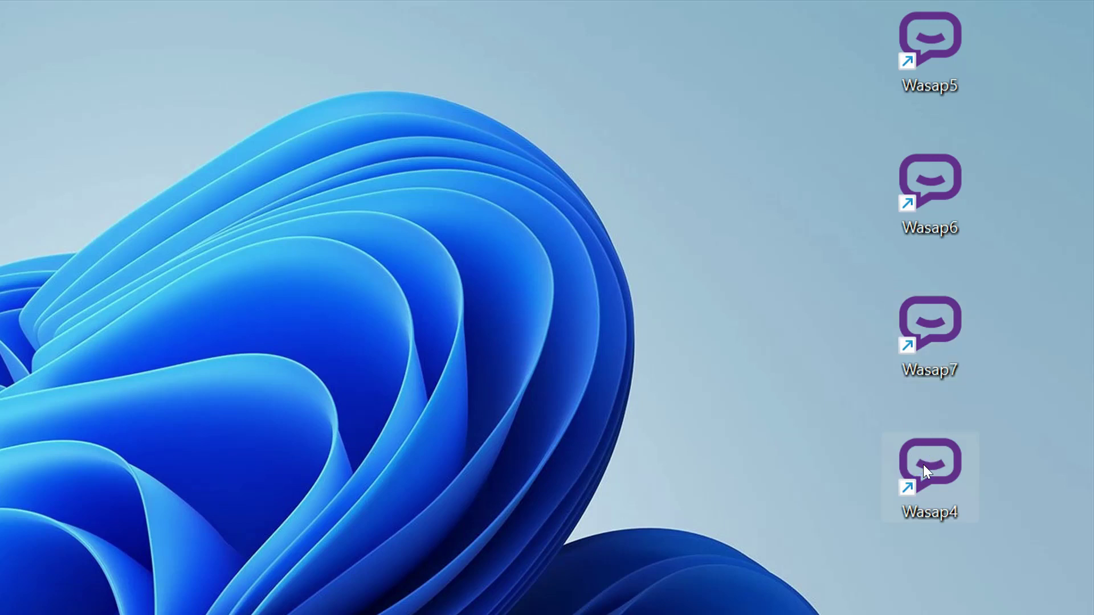
{"action": "left_click_drag", "start_coordinate": [841, 24], "coordinate": [1000, 547]}
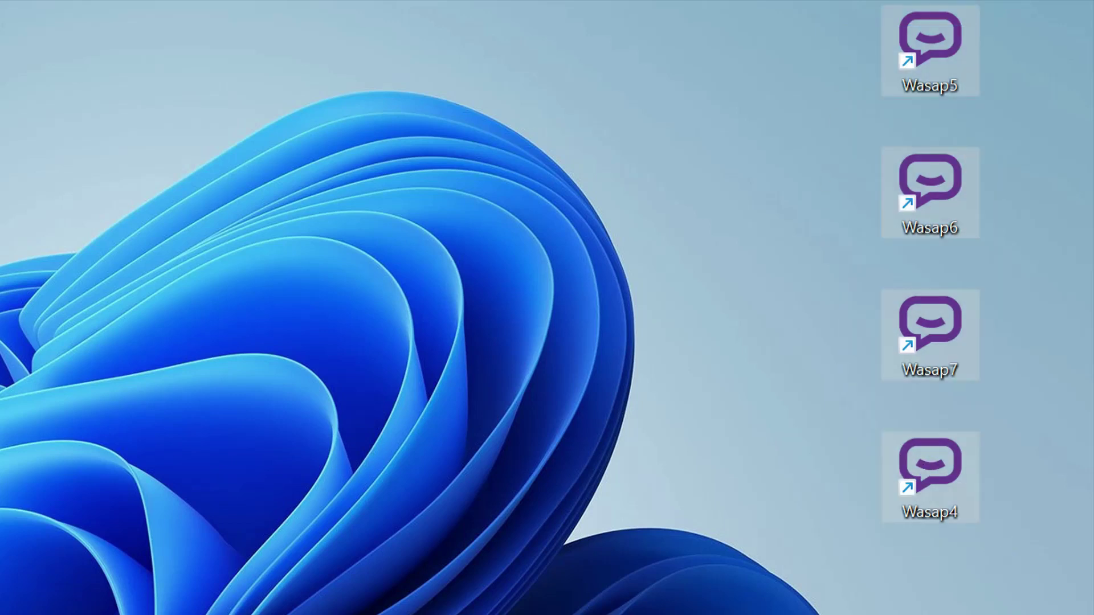
Move the BotMaster window aside and place Botmaster GPT, Wasap2 and Wasap3 in a new column.
{"action": "left_click_drag", "start_coordinate": [809, 442], "coordinate": [352, 601]}
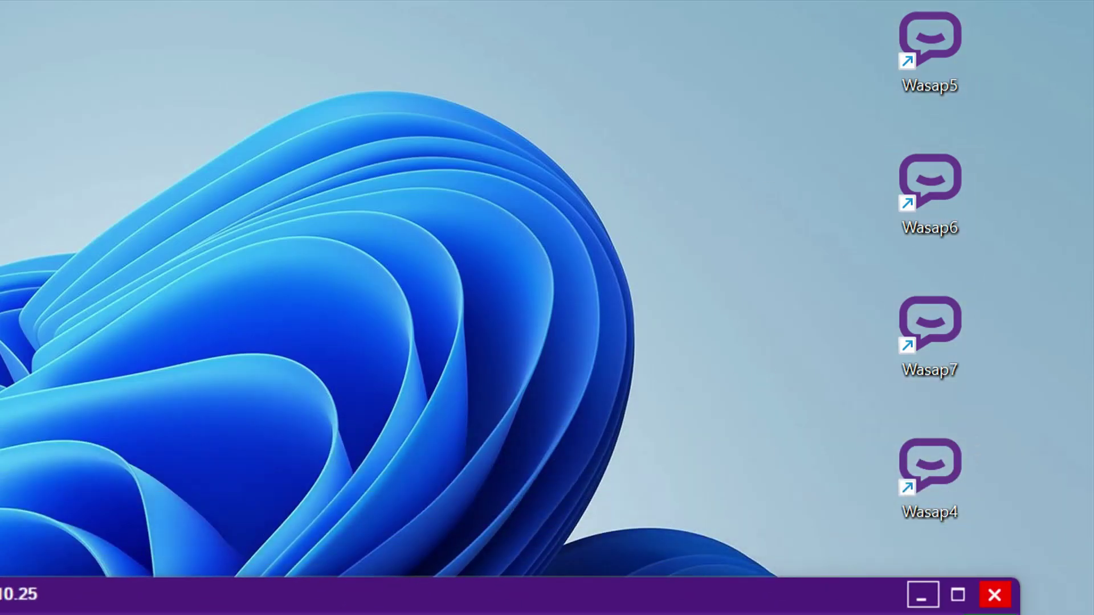
{"action": "left_click_drag", "start_coordinate": [598, 143], "coordinate": [835, 43]}
{"action": "left_click", "coordinate": [720, 92]}
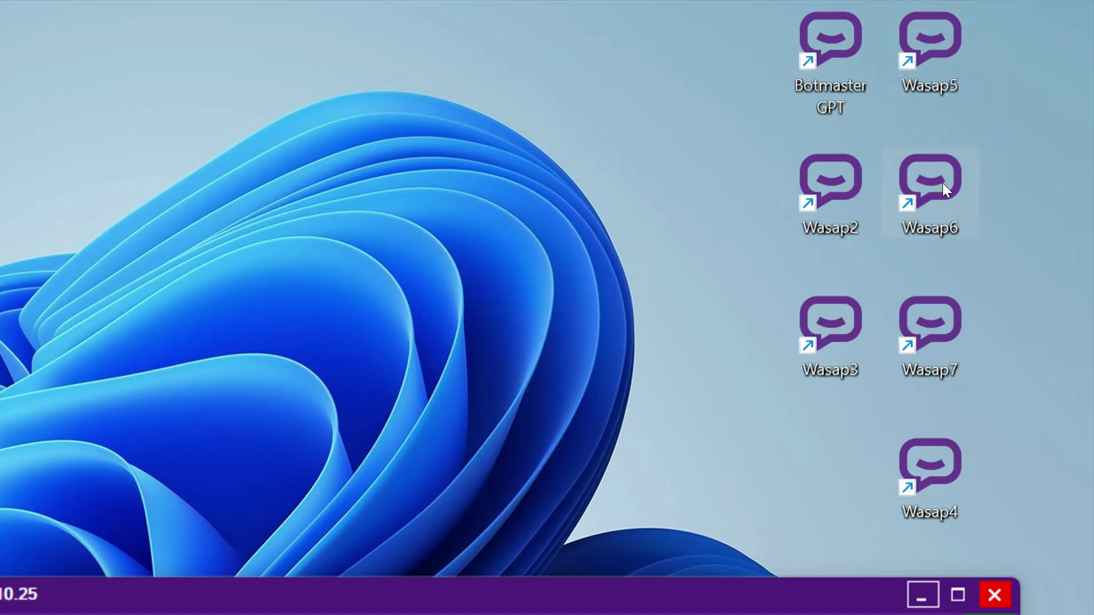
{"action": "left_click", "coordinate": [939, 464]}
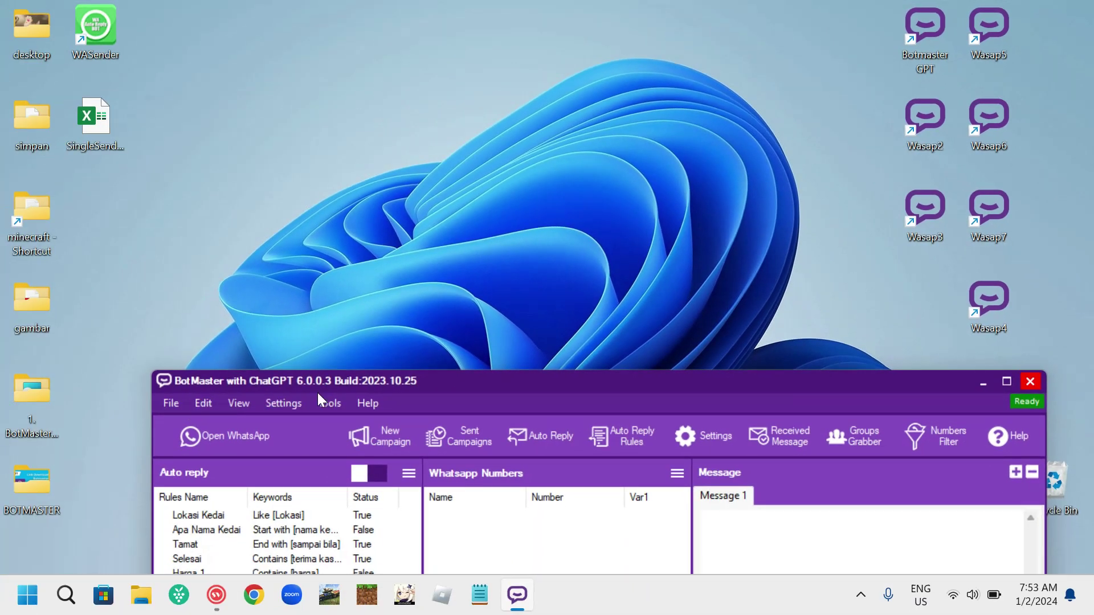
Create a new profile named Wasap8.
{"action": "left_click_drag", "start_coordinate": [317, 387], "coordinate": [490, 221]}
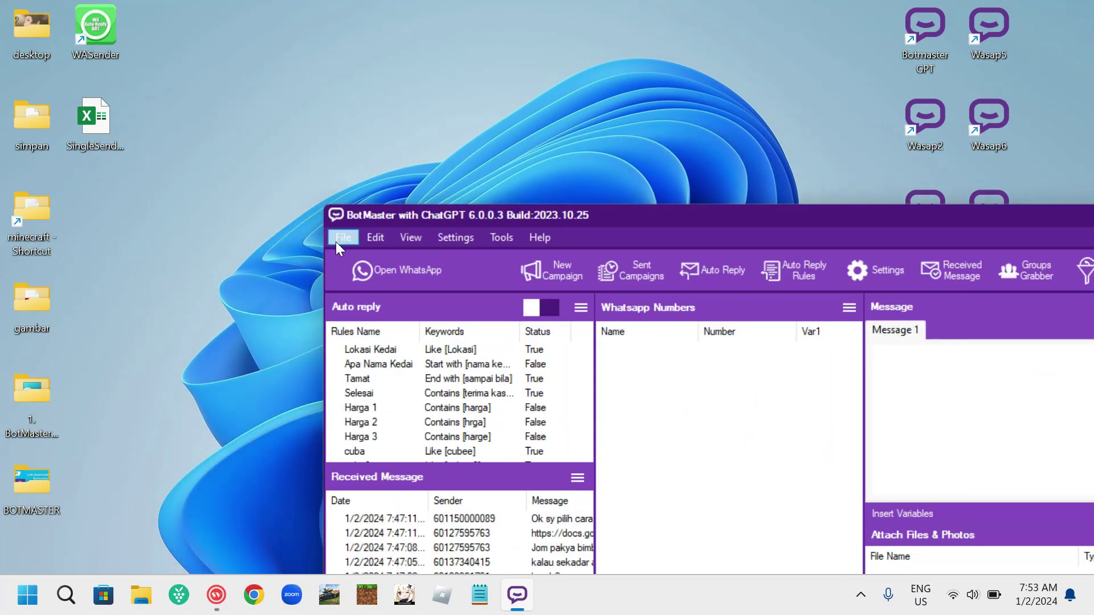
{"action": "left_click", "coordinate": [336, 242]}
{"action": "left_click", "coordinate": [381, 252]}
{"action": "type", "text": "Wasa"}
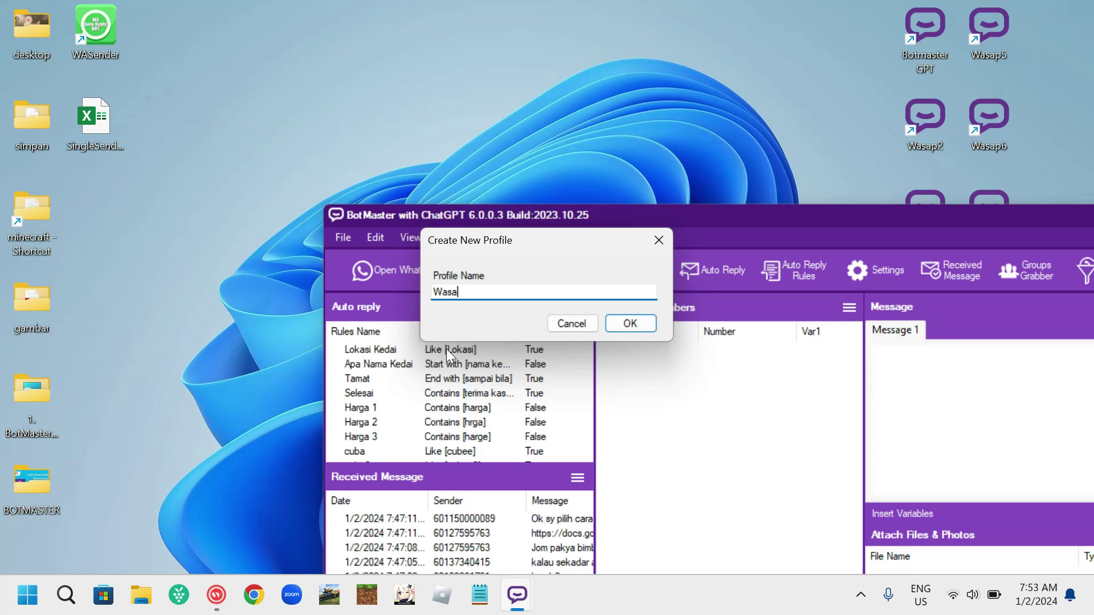
{"action": "type", "text": "p8"}
{"action": "left_click", "coordinate": [627, 323]}
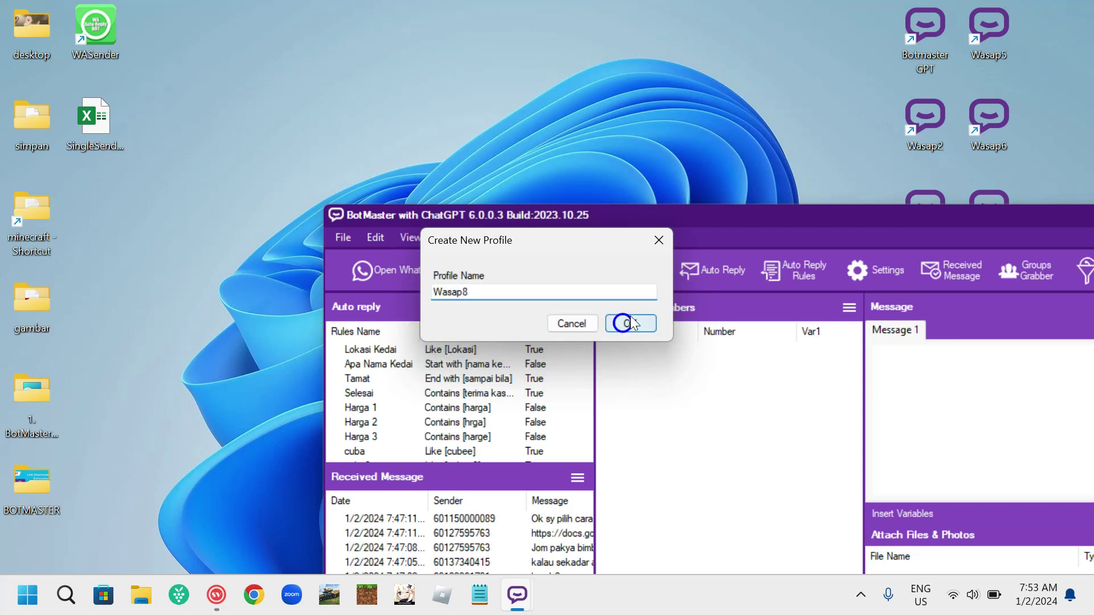
{"action": "left_click_drag", "start_coordinate": [712, 224], "coordinate": [674, 409]}
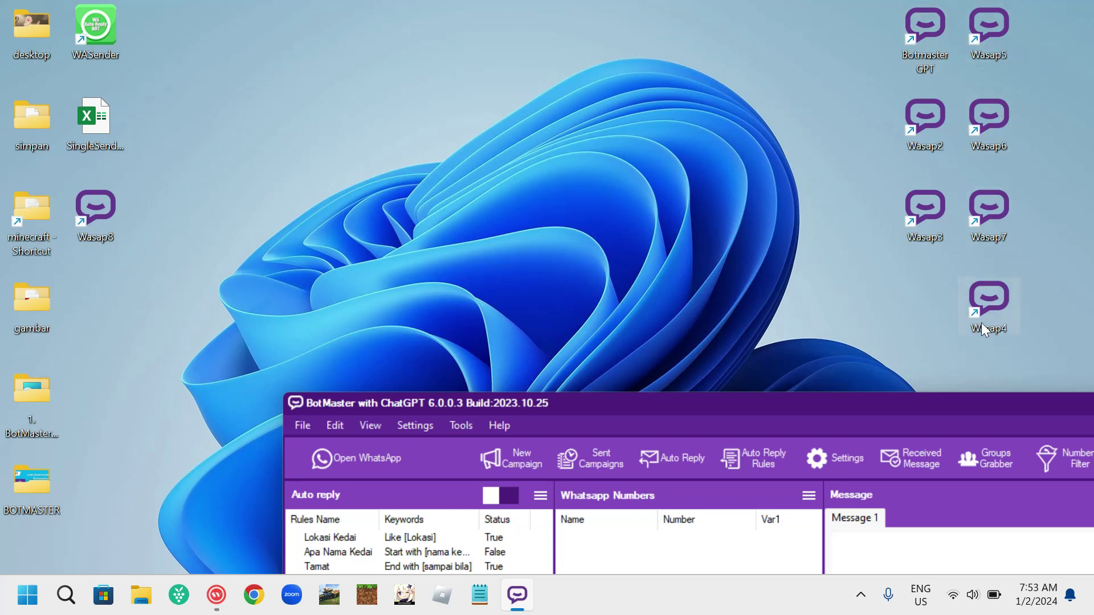
{"action": "left_click_drag", "start_coordinate": [473, 402], "coordinate": [439, 190]}
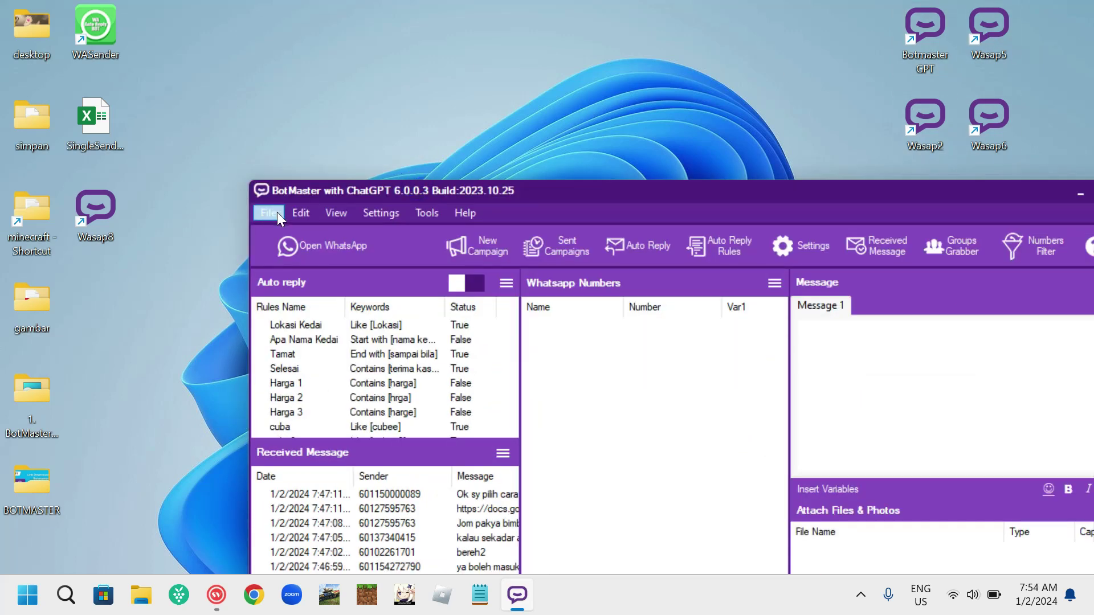
Create profiles 9 and 10, then move the Wasap8 shortcut into the right column.
{"action": "left_click", "coordinate": [277, 212]}
{"action": "left_click", "coordinate": [283, 226]}
{"action": "type", "text": "9"}
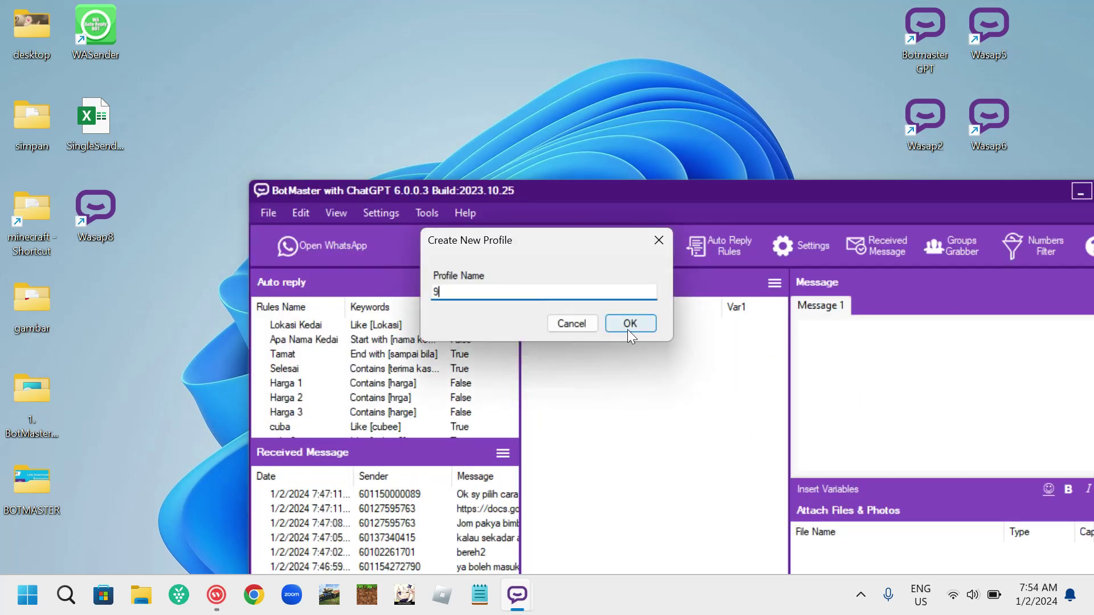
{"action": "left_click", "coordinate": [629, 323]}
{"action": "left_click", "coordinate": [268, 213]}
{"action": "left_click", "coordinate": [289, 232]}
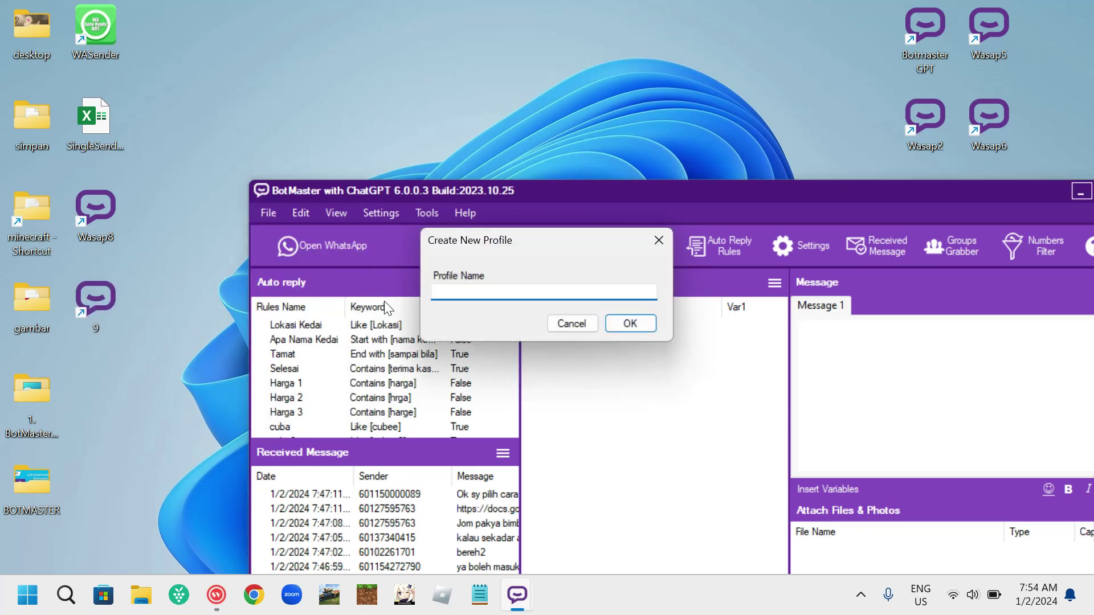
{"action": "type", "text": "10"}
{"action": "left_click", "coordinate": [626, 321]}
{"action": "left_click_drag", "start_coordinate": [592, 206], "coordinate": [522, 521]}
{"action": "left_click_drag", "start_coordinate": [95, 211], "coordinate": [923, 304]}
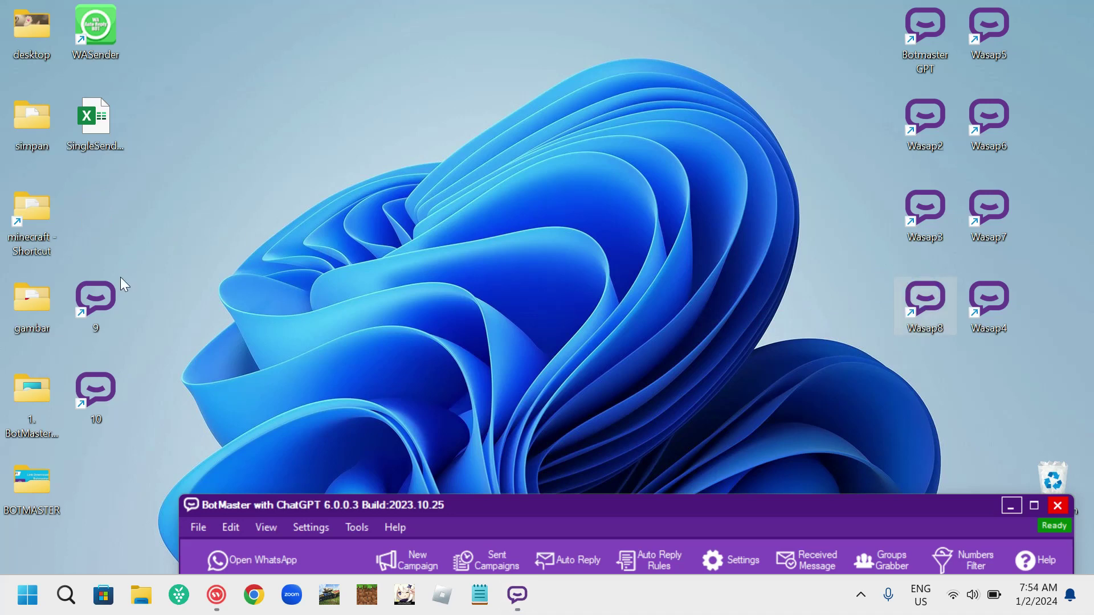
Place shortcut 9 below Wasap4 and 10 below Wasap8, and park the BotMaster window at the top.
{"action": "left_click_drag", "start_coordinate": [117, 285], "coordinate": [984, 376]}
{"action": "left_click_drag", "start_coordinate": [88, 401], "coordinate": [917, 398]}
{"action": "left_click_drag", "start_coordinate": [926, 503], "coordinate": [705, 15]}
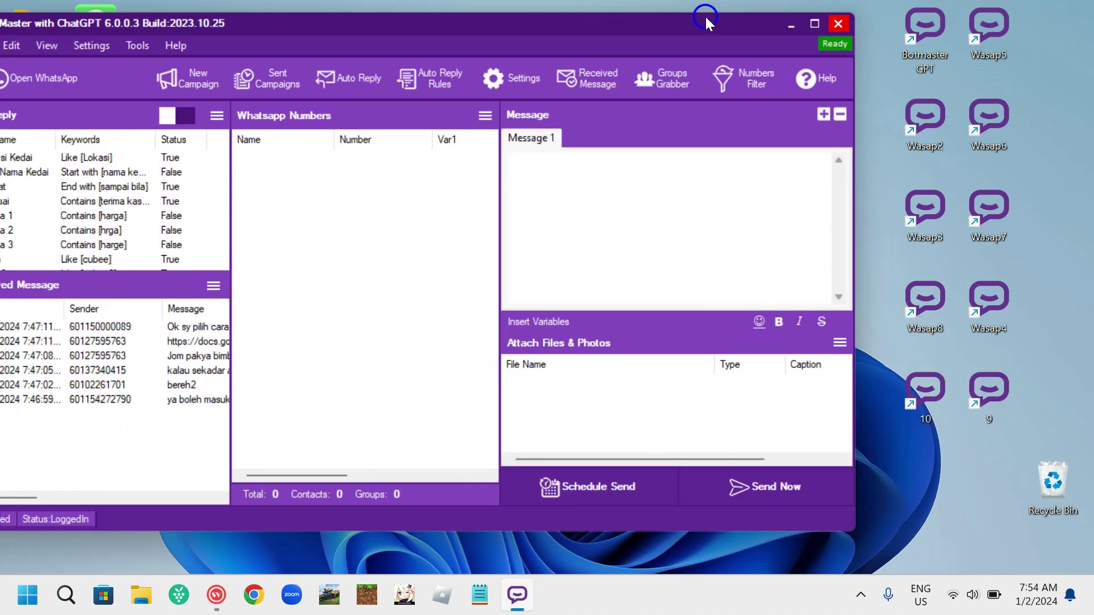
{"action": "left_click_drag", "start_coordinate": [880, 14], "coordinate": [1021, 408]}
{"action": "left_click_drag", "start_coordinate": [993, 569], "coordinate": [991, 569]}
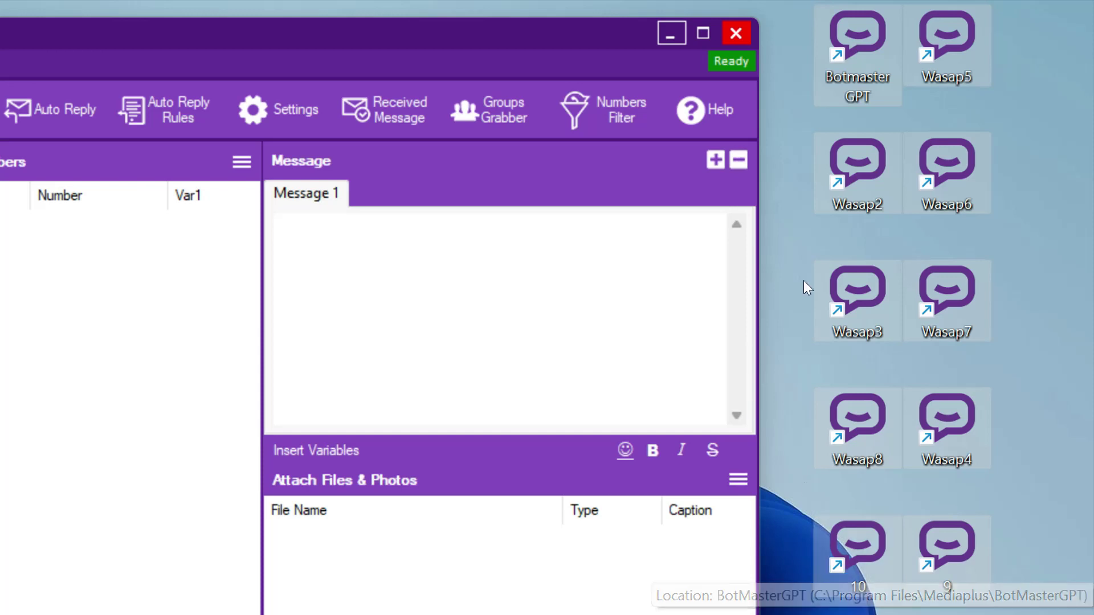
Launch the Botmaster GPT, Wasap5, Wasap2, Wasap6 and Wasap3 profiles from their shortcuts.
{"action": "double_click", "coordinate": [864, 33]}
{"action": "double_click", "coordinate": [934, 39]}
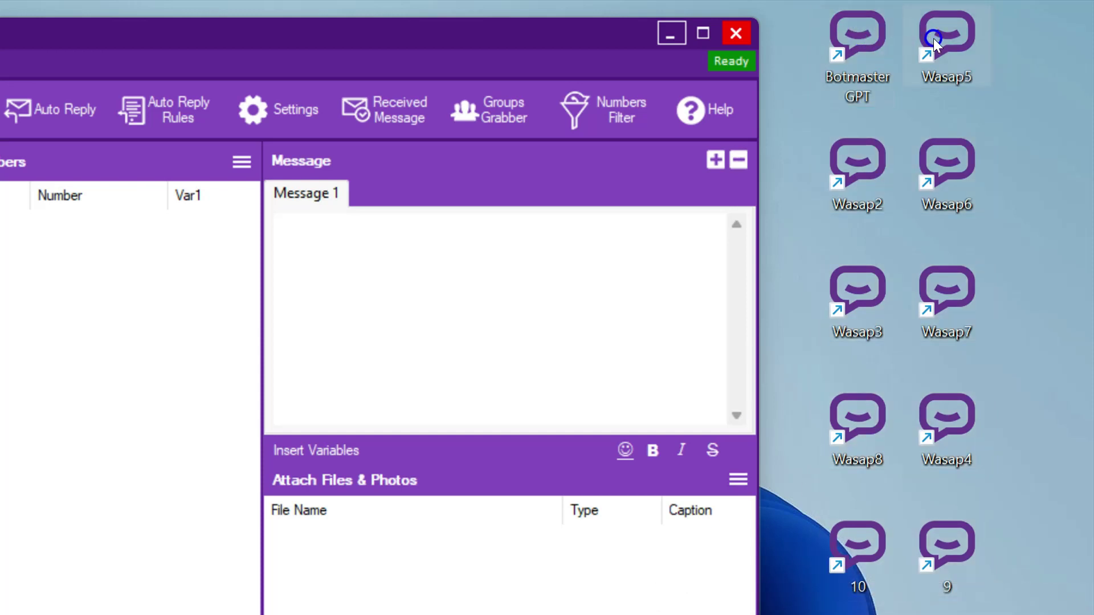
{"action": "double_click", "coordinate": [874, 154]}
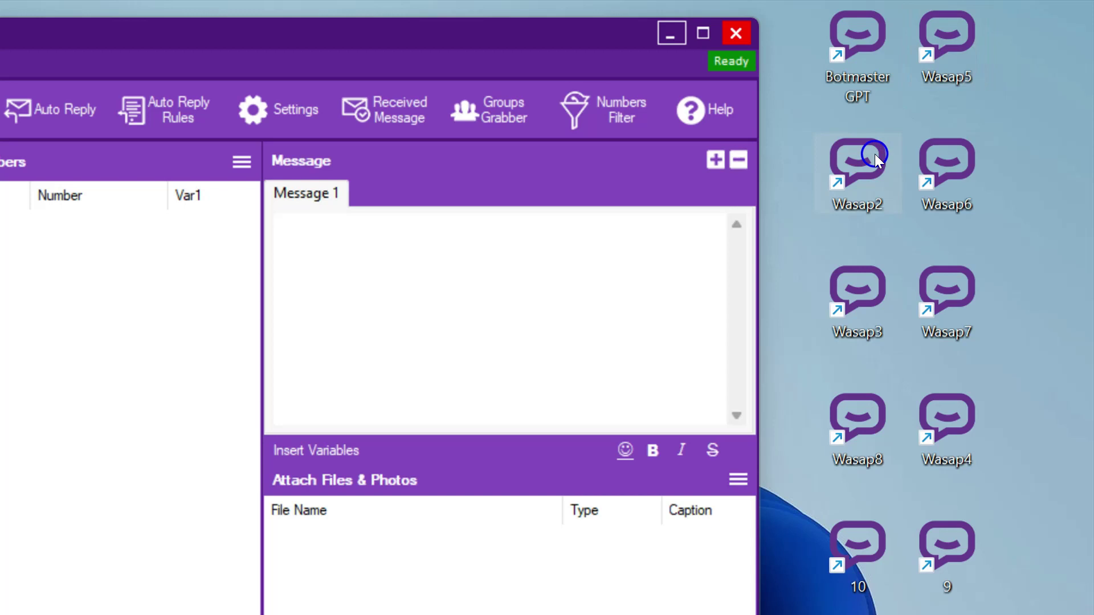
{"action": "double_click", "coordinate": [962, 176]}
{"action": "double_click", "coordinate": [869, 283]}
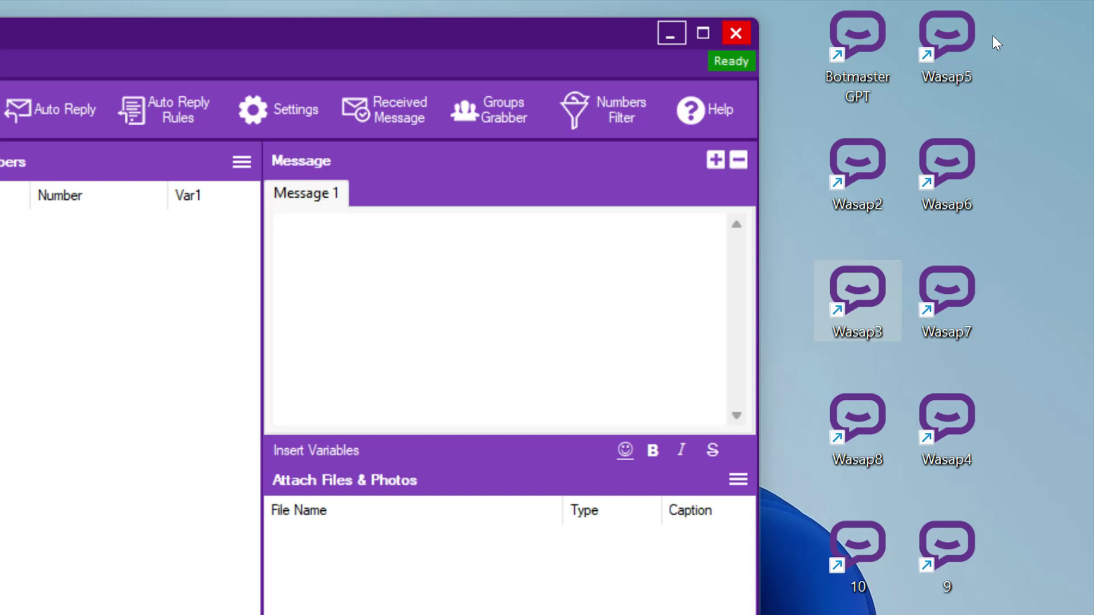
{"action": "left_click", "coordinate": [953, 35]}
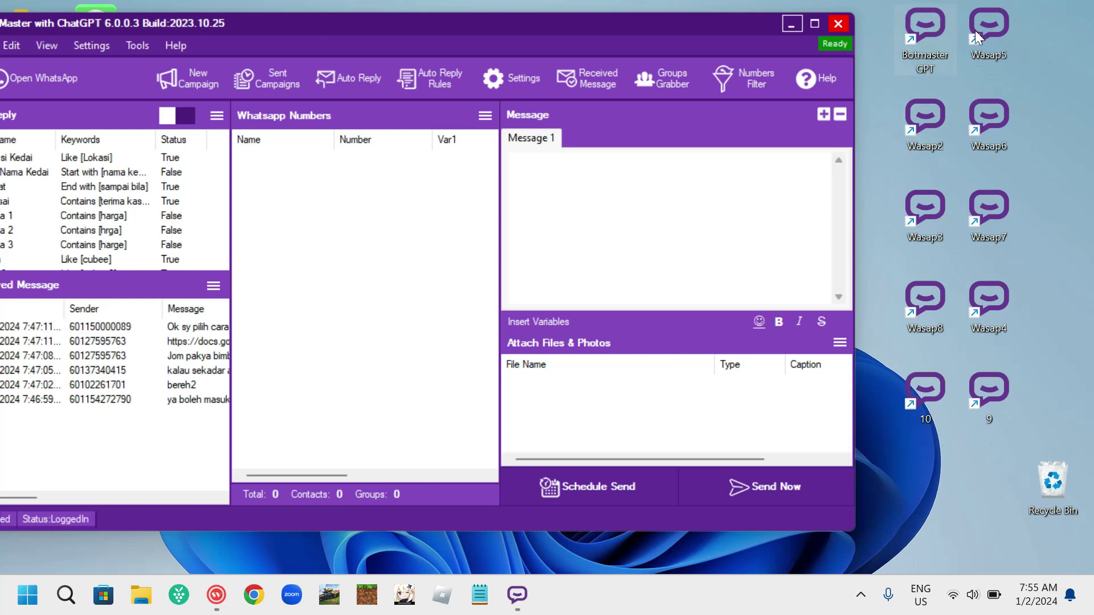
Move Wasap5 and Wasap6 to the far right and put Botmaster GPT beside Wasap2.
{"action": "left_click_drag", "start_coordinate": [991, 31], "coordinate": [1055, 46]}
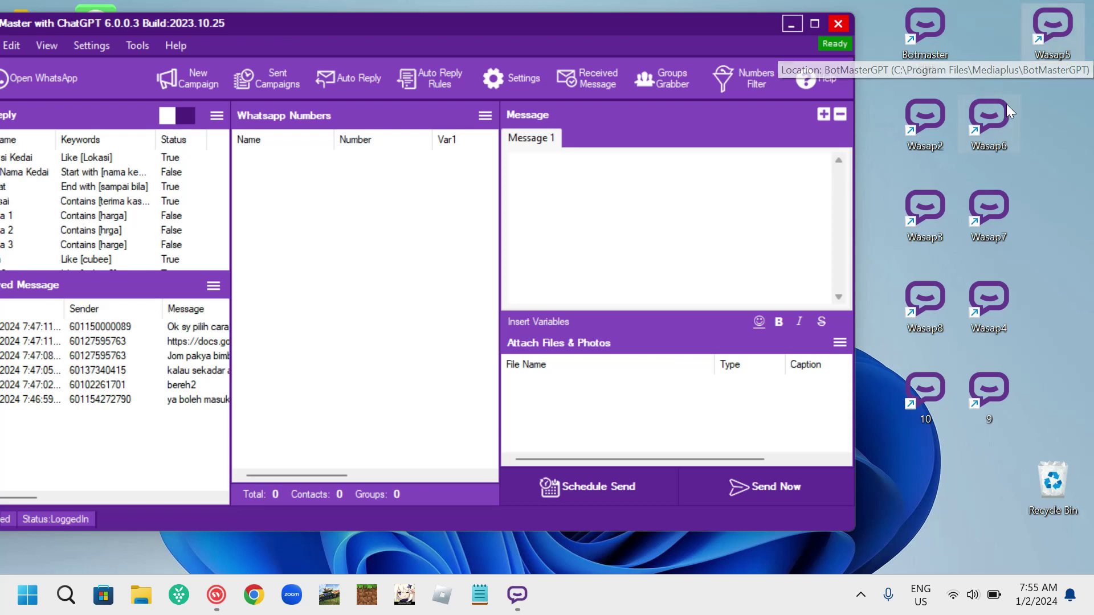
{"action": "left_click_drag", "start_coordinate": [1001, 119], "coordinate": [1070, 124]}
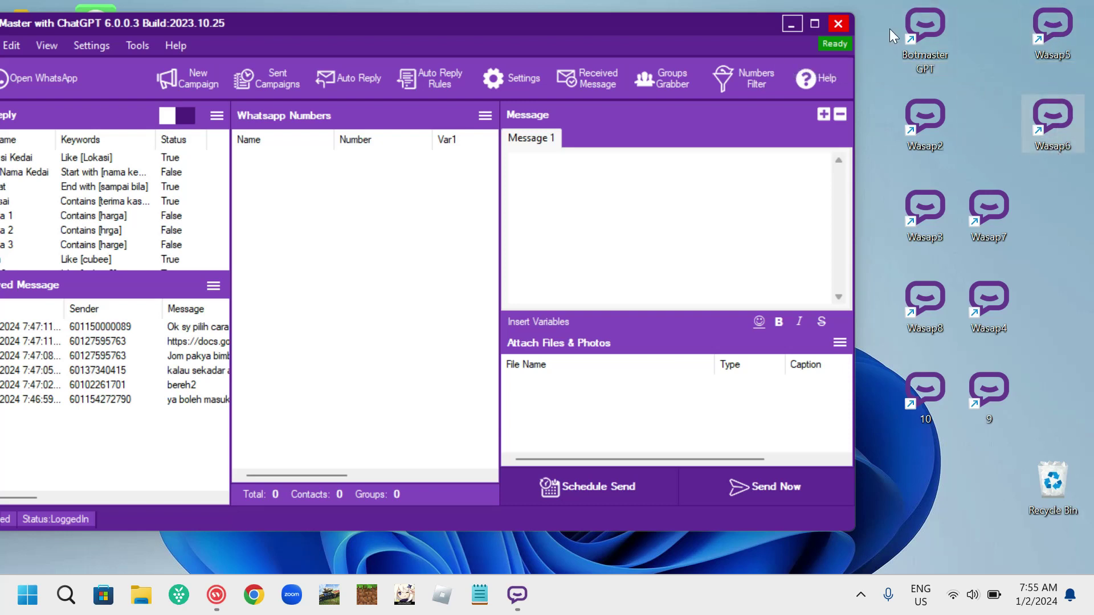
{"action": "left_click_drag", "start_coordinate": [897, 31], "coordinate": [976, 141]}
{"action": "left_click_drag", "start_coordinate": [881, 90], "coordinate": [1008, 425]}
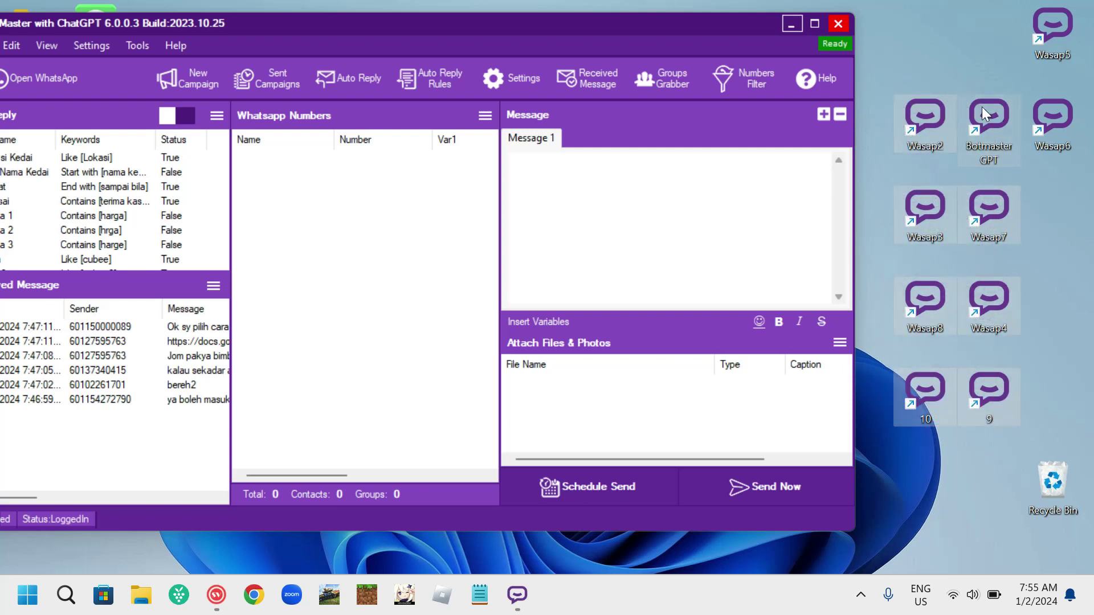
{"action": "left_click_drag", "start_coordinate": [983, 107], "coordinate": [918, 109]}
{"action": "left_click_drag", "start_coordinate": [721, 27], "coordinate": [600, 5]}
{"action": "left_click_drag", "start_coordinate": [922, 109], "coordinate": [889, 38]}
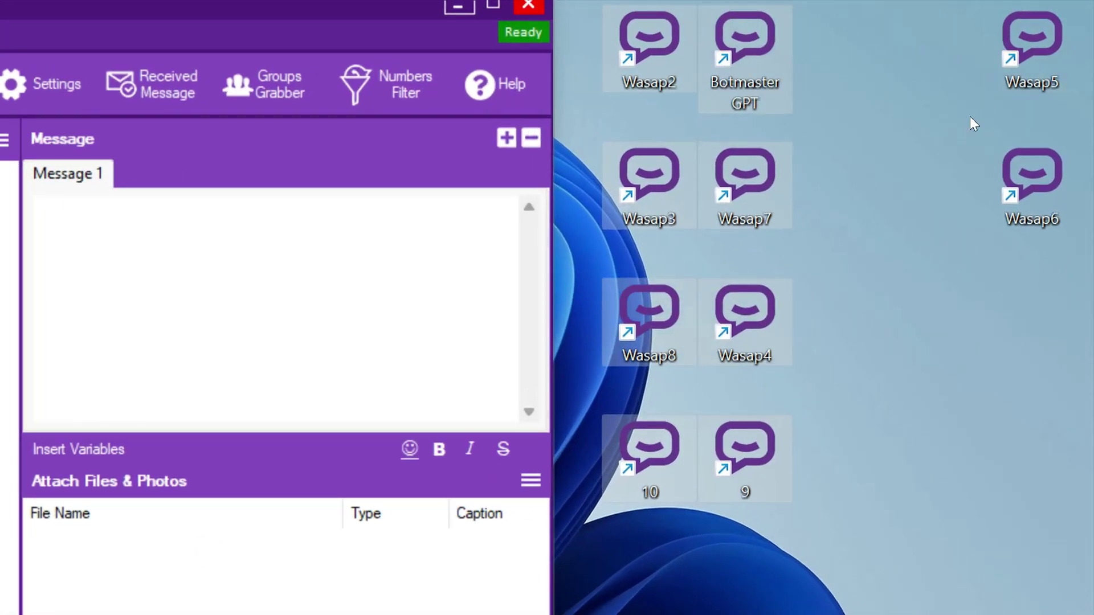
{"action": "left_click", "coordinate": [946, 219]}
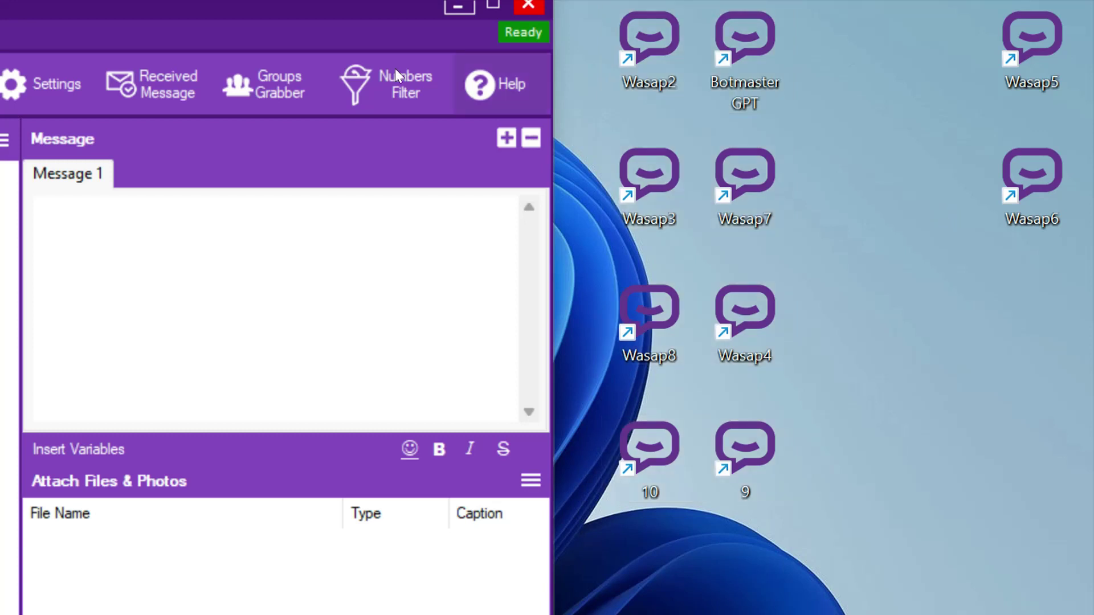
Try Schedule Send, dismiss the no-destination warning, and select all ten profile shortcuts.
{"action": "left_click_drag", "start_coordinate": [245, 3], "coordinate": [615, 41]}
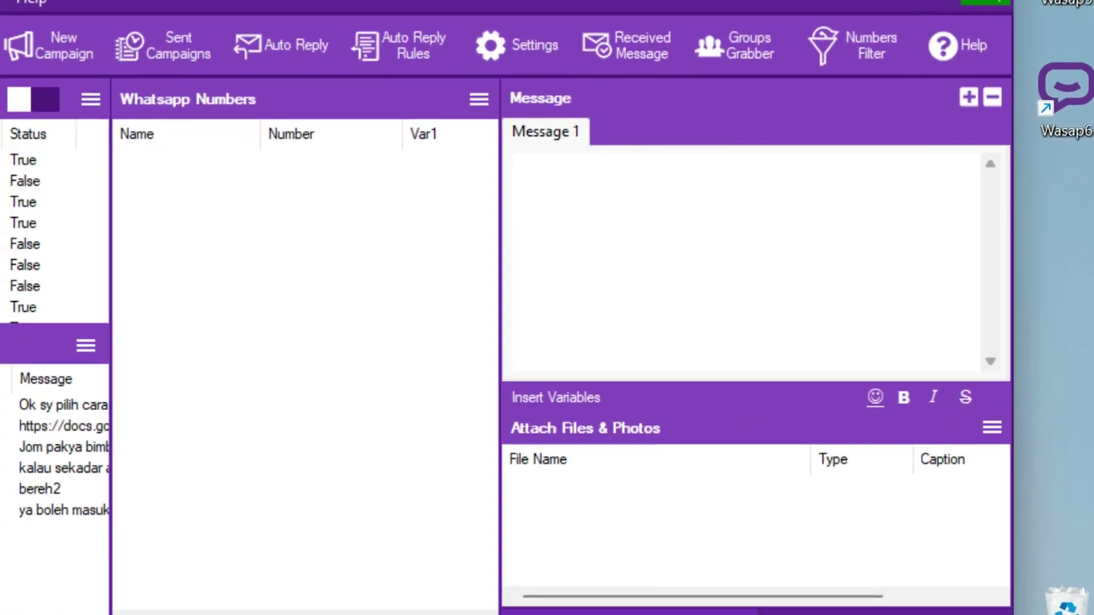
{"action": "left_click", "coordinate": [661, 556]}
{"action": "left_click", "coordinate": [448, 362]}
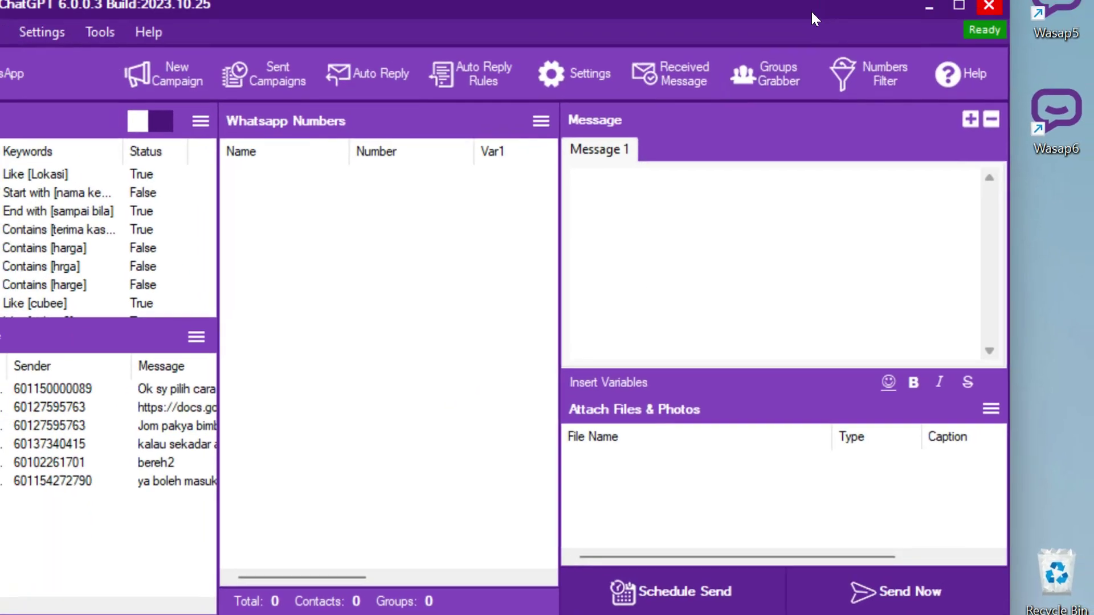
{"action": "left_click_drag", "start_coordinate": [811, 9], "coordinate": [449, 21]}
{"action": "left_click_drag", "start_coordinate": [702, 20], "coordinate": [1060, 449]}
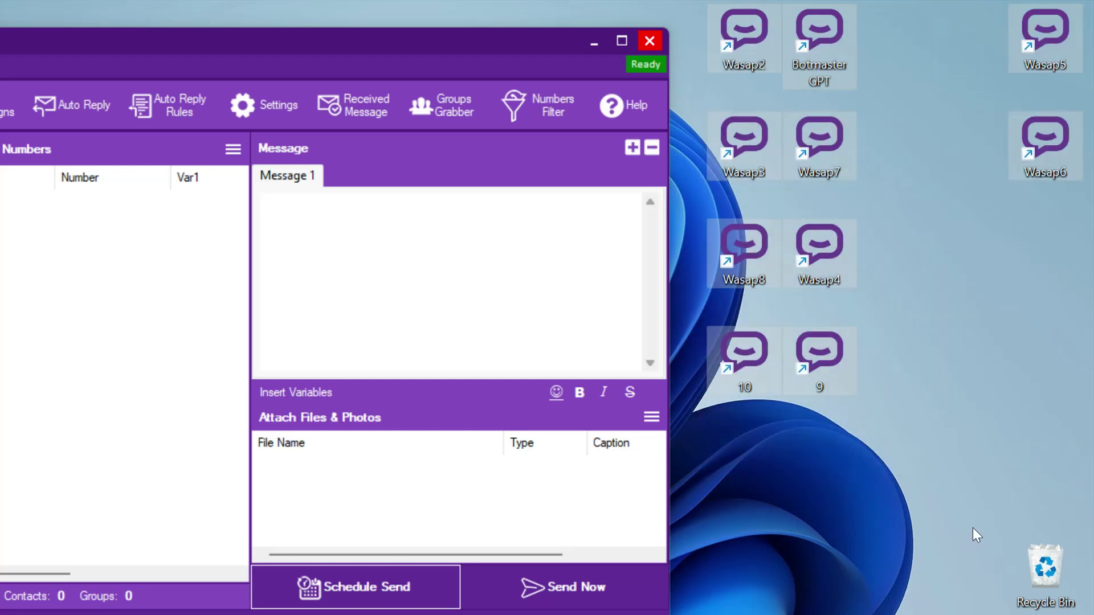
{"action": "left_click", "coordinate": [911, 415]}
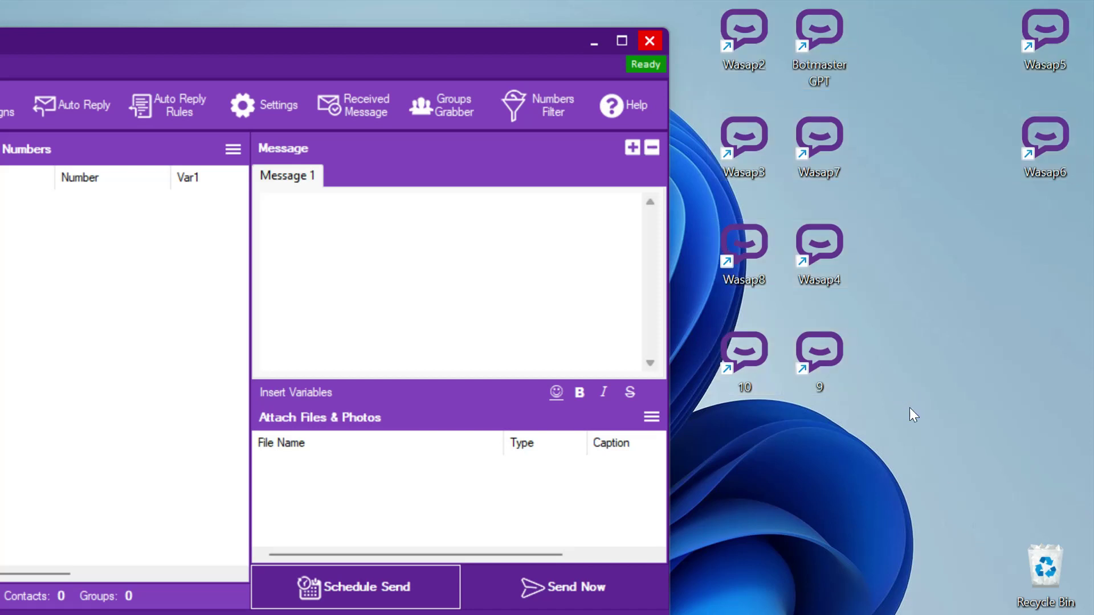
{"action": "left_click_drag", "start_coordinate": [690, 7], "coordinate": [1074, 428]}
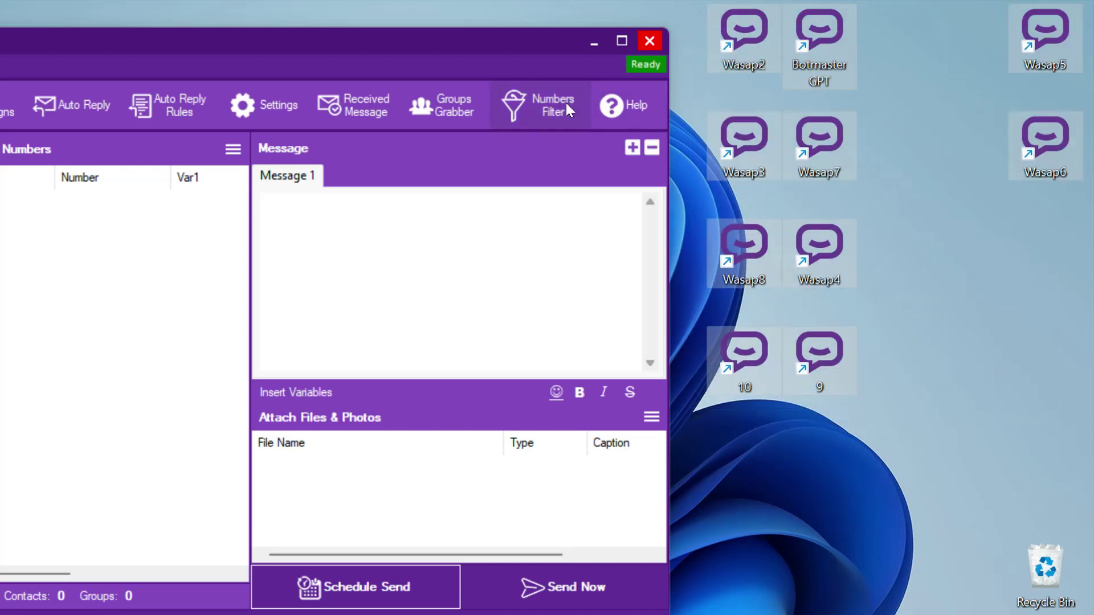
{"action": "left_click_drag", "start_coordinate": [501, 49], "coordinate": [548, 37]}
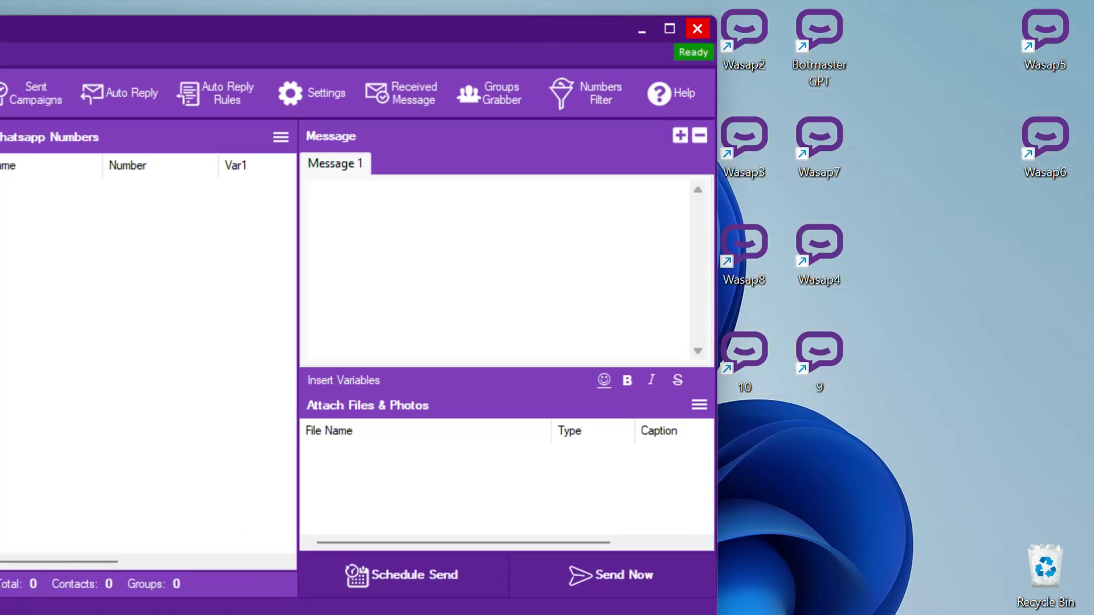
Retry Schedule Send, then manually import one recipient phone number into the numbers list.
{"action": "left_click", "coordinate": [402, 582]}
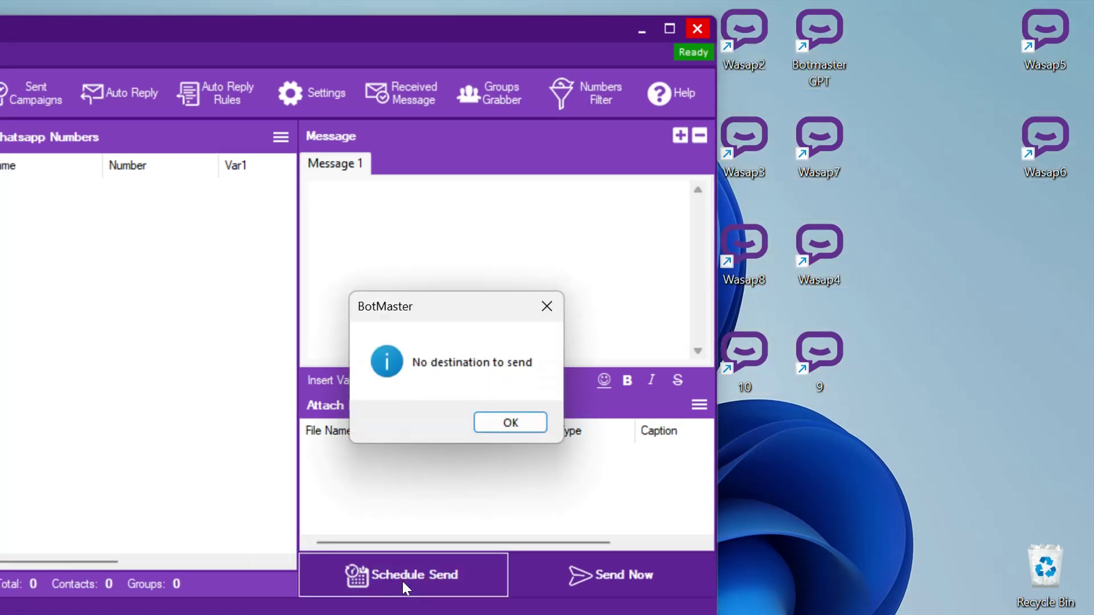
{"action": "left_click", "coordinate": [510, 422]}
{"action": "left_click_drag", "start_coordinate": [319, 43], "coordinate": [459, 67]}
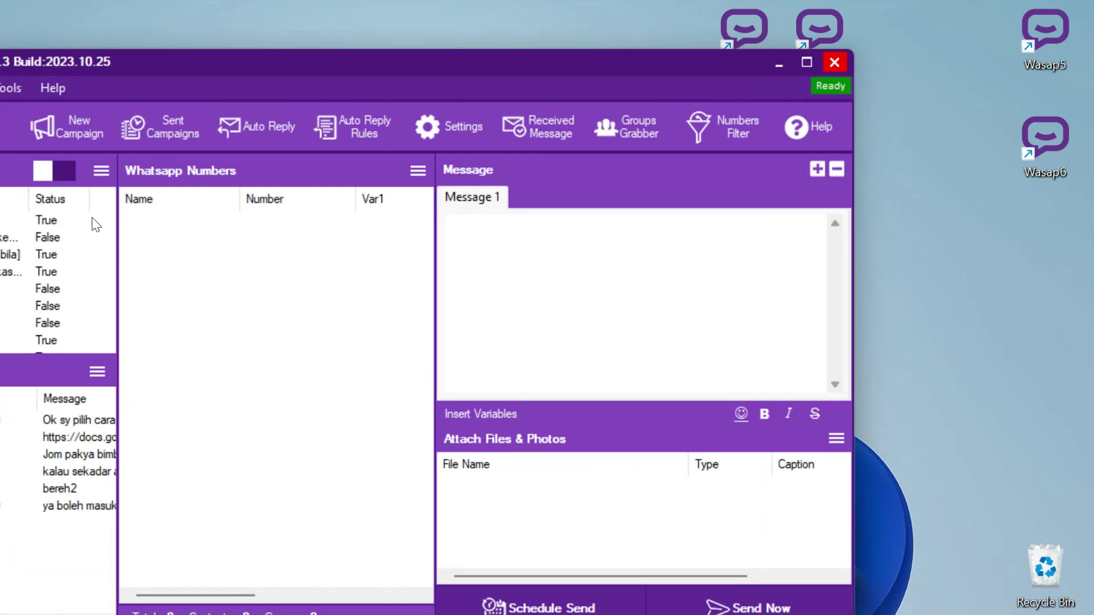
{"action": "left_click", "coordinate": [417, 170]}
{"action": "left_click", "coordinate": [497, 202]}
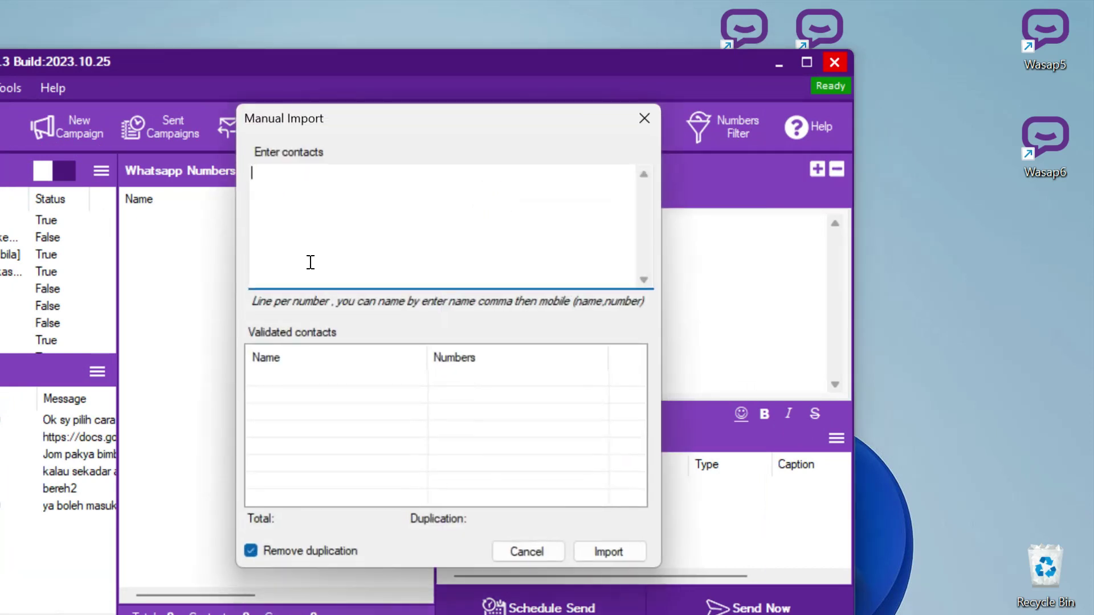
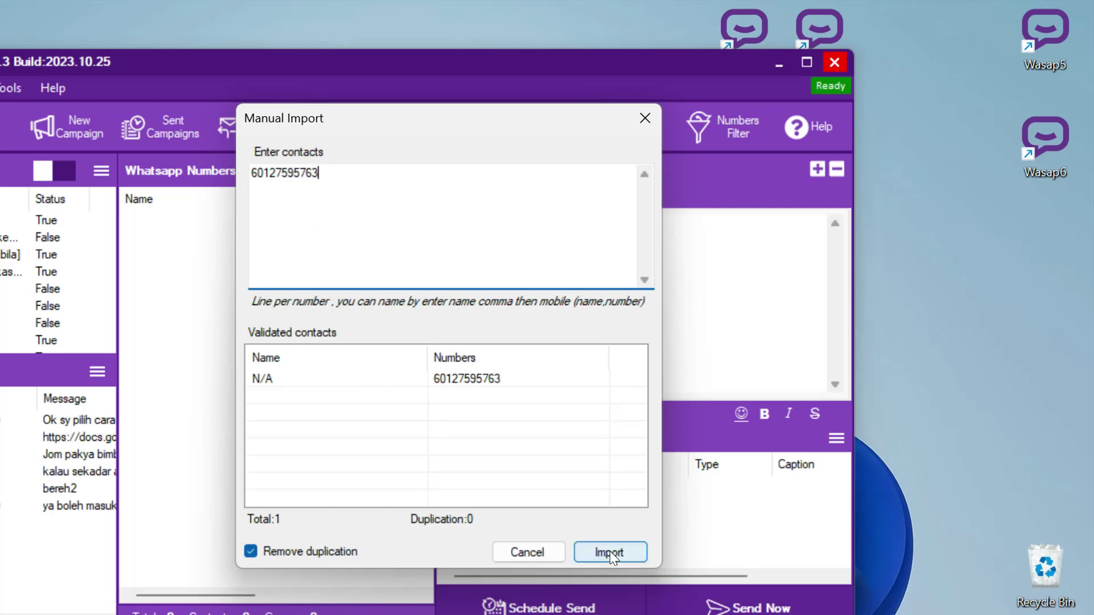
{"action": "left_click", "coordinate": [610, 552]}
Enter the message 123 and bring up the schedule-sending options.
{"action": "left_click", "coordinate": [502, 279]}
{"action": "type", "text": "123"}
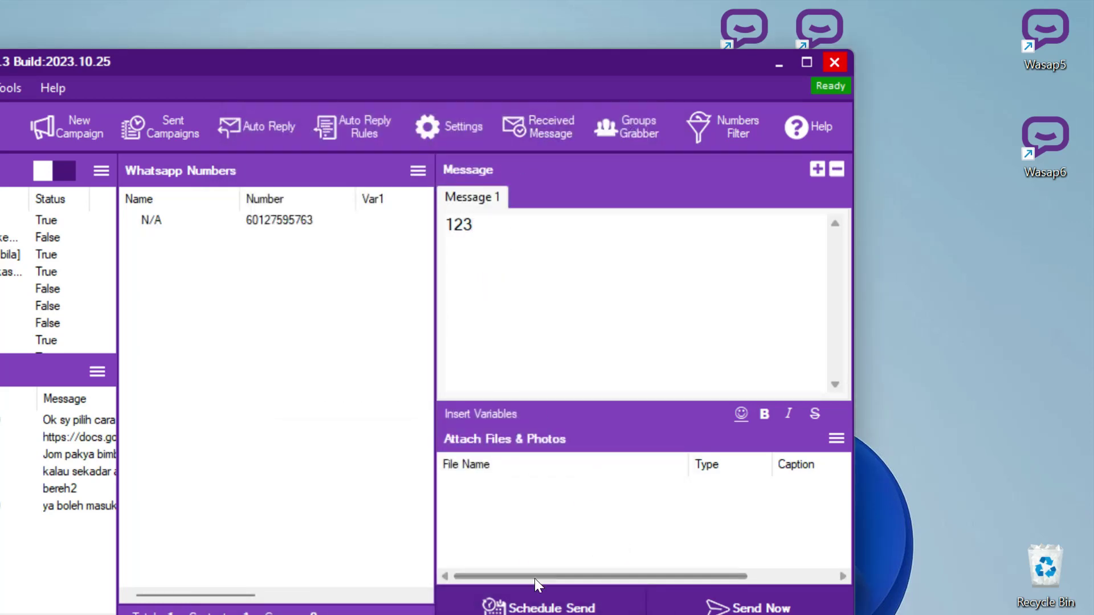
{"action": "left_click", "coordinate": [539, 608]}
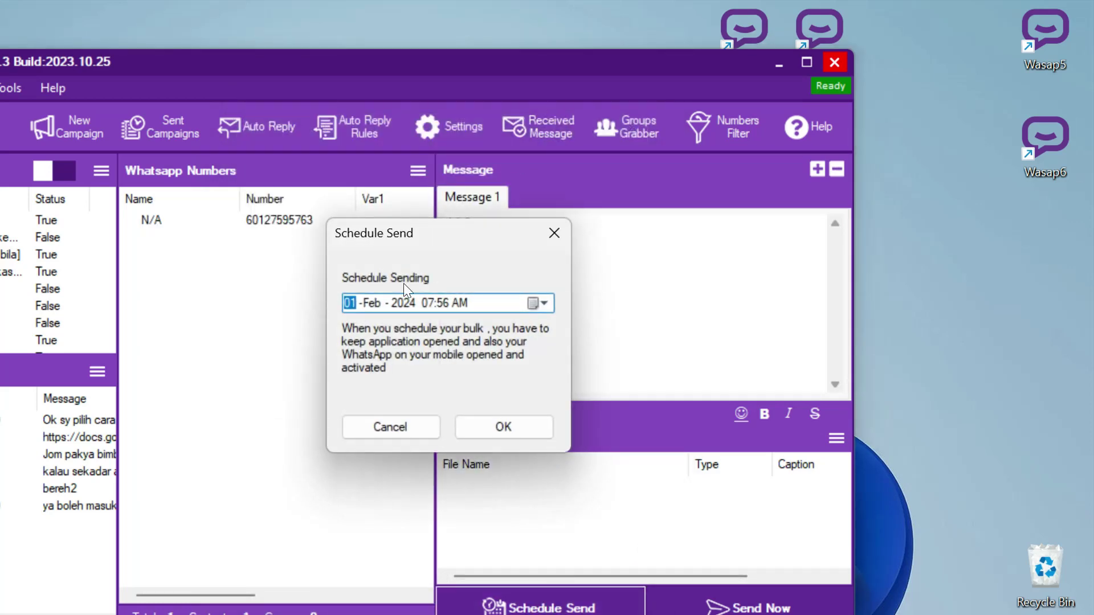
Try a 01-Feb-2024 10:00 AM send time, then cancel without scheduling.
{"action": "left_click", "coordinate": [534, 300]}
{"action": "left_click", "coordinate": [449, 278]}
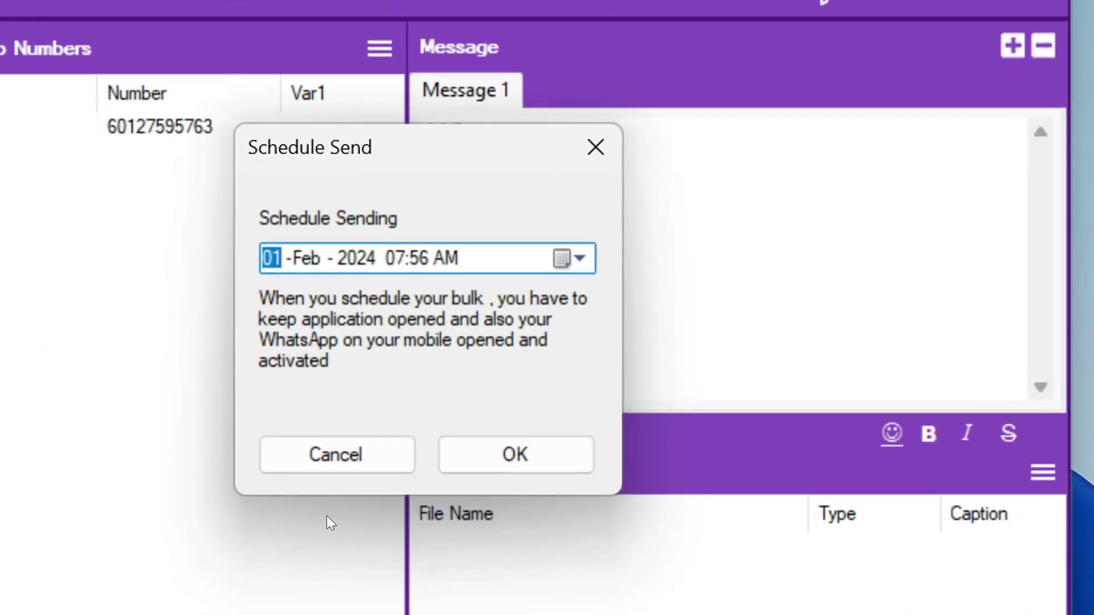
{"action": "left_click", "coordinate": [401, 258]}
{"action": "key", "text": "Right"}
{"action": "type", "text": "00"}
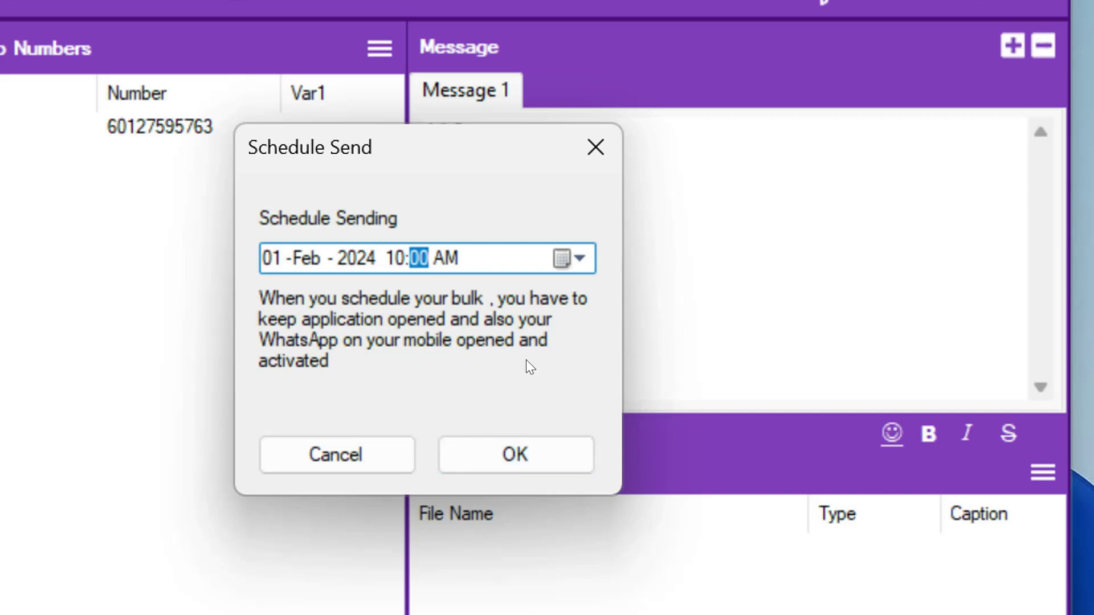
{"action": "left_click", "coordinate": [343, 460]}
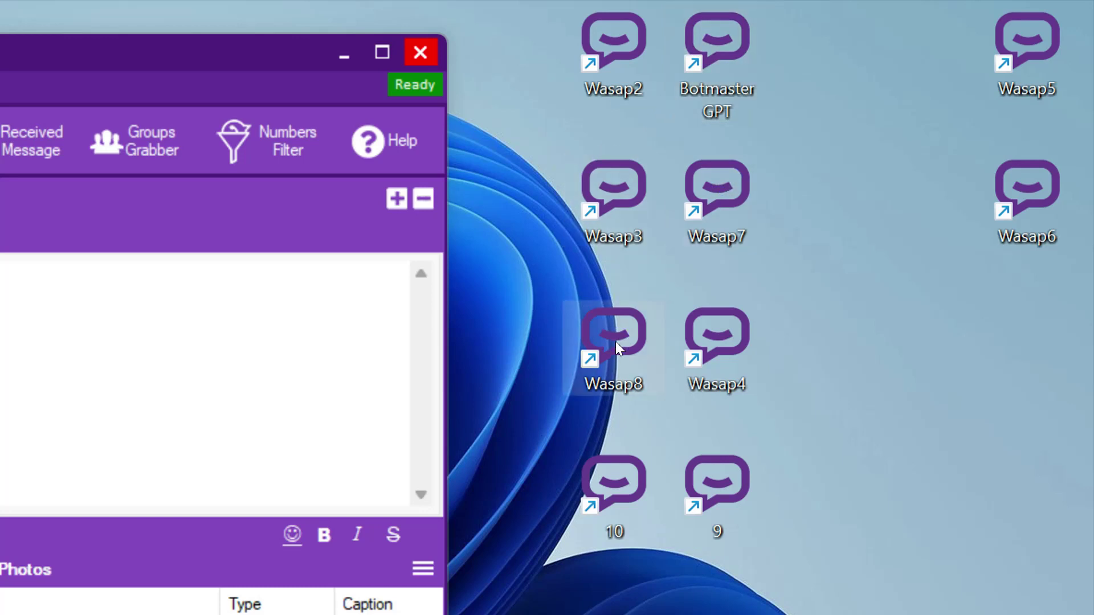
Move the eight left-side shortcuts up beside Wasap5 and Wasap6.
{"action": "left_click_drag", "start_coordinate": [536, 31], "coordinate": [1092, 598]}
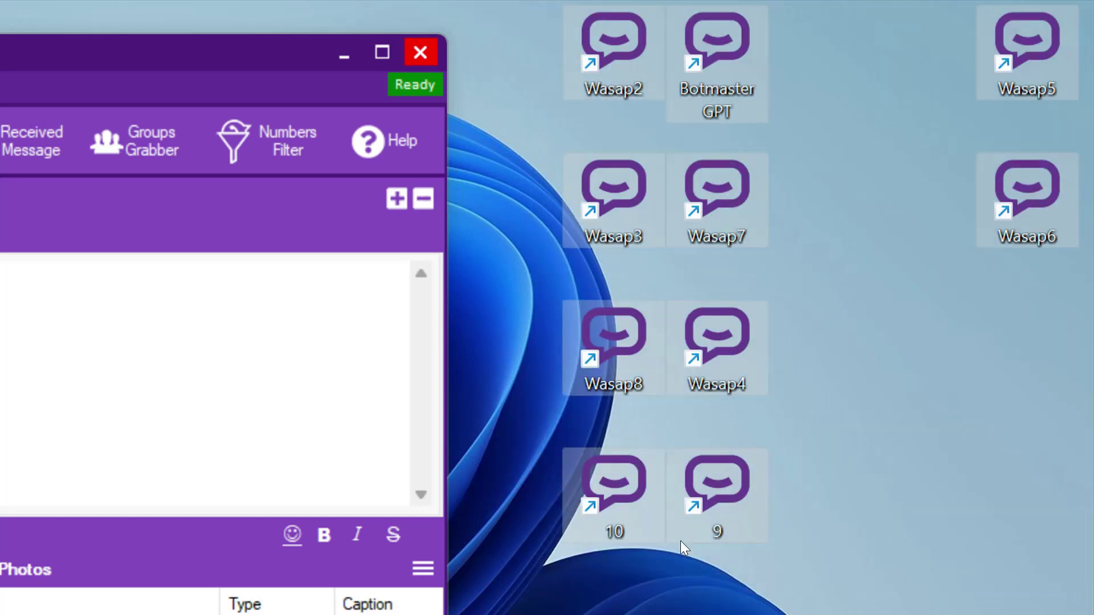
{"action": "left_click", "coordinate": [933, 367]}
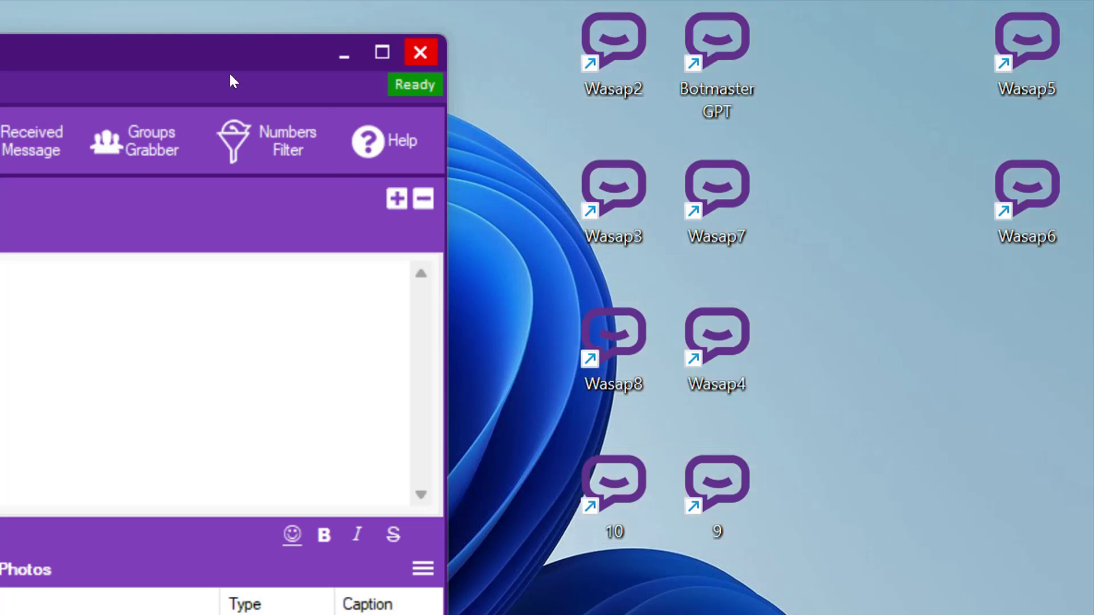
{"action": "left_click_drag", "start_coordinate": [495, 30], "coordinate": [777, 567]}
{"action": "left_click_drag", "start_coordinate": [696, 31], "coordinate": [902, 35]}
{"action": "left_click", "coordinate": [1025, 373]}
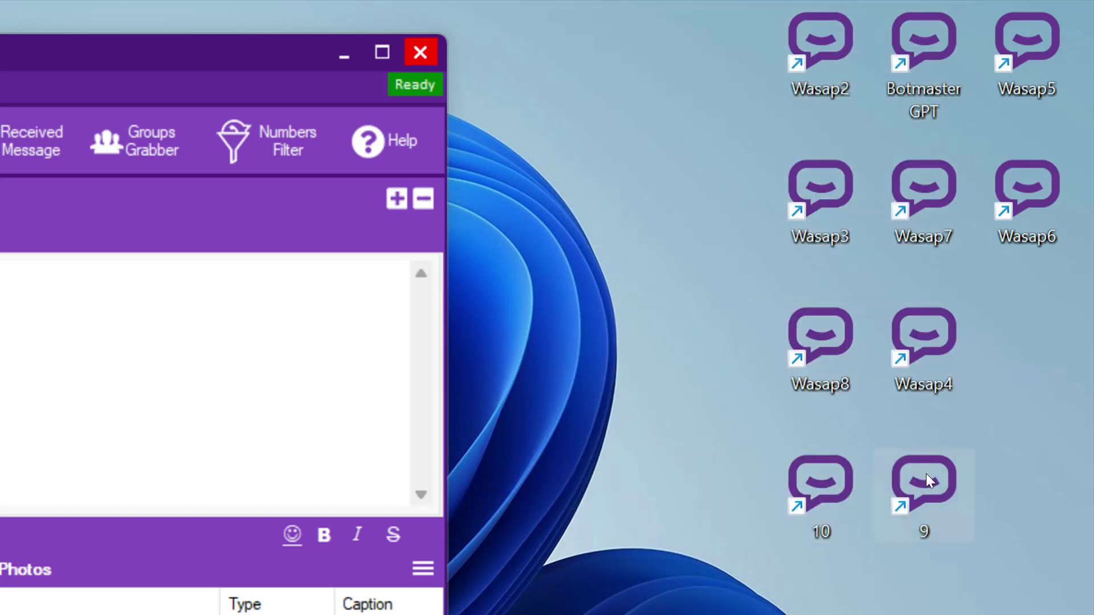
Reposition shortcuts 10, Wasap8, Wasap3 and Wasap2 into the empty slots and bottom row.
{"action": "left_click_drag", "start_coordinate": [818, 496], "coordinate": [1026, 348]}
{"action": "left_click_drag", "start_coordinate": [837, 344], "coordinate": [1044, 492]}
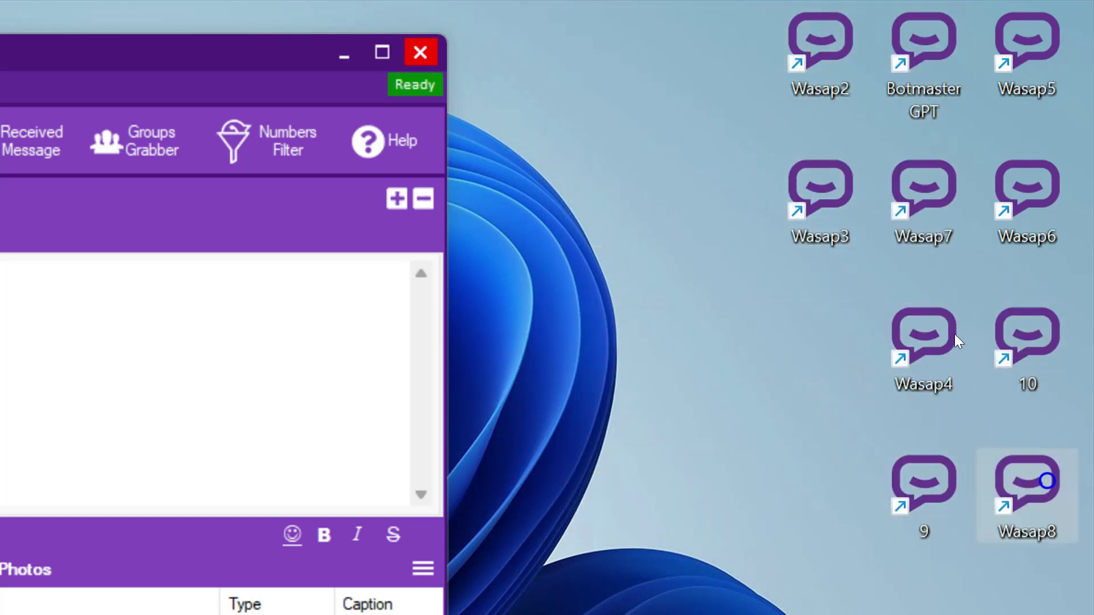
{"action": "left_click_drag", "start_coordinate": [820, 197], "coordinate": [1037, 609]}
{"action": "left_click_drag", "start_coordinate": [781, 57], "coordinate": [924, 611]}
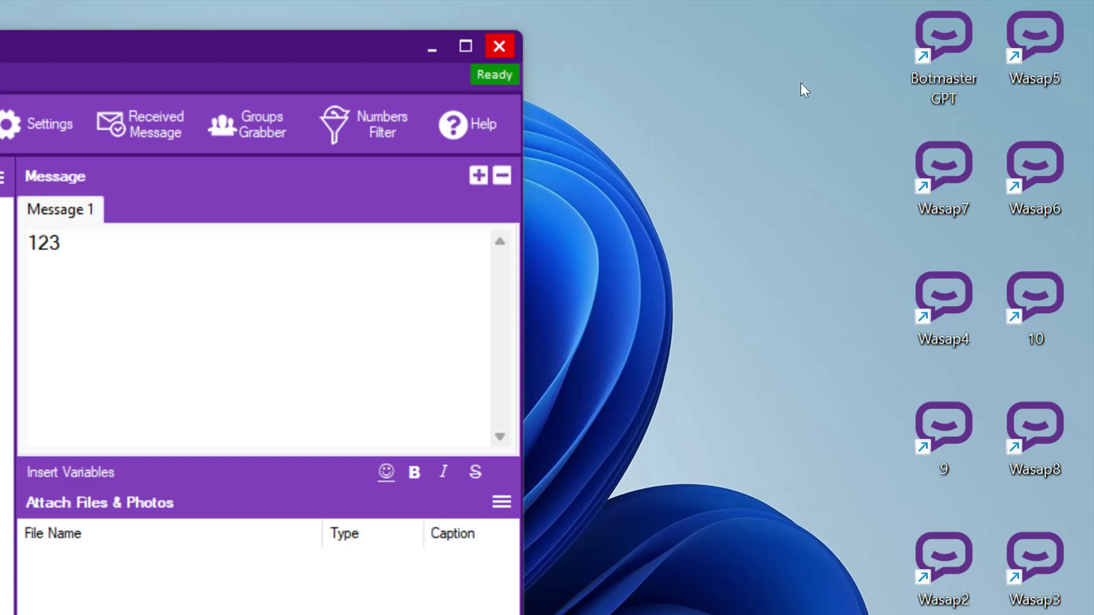
Shift the middle column of shortcuts left so two columns of five remain.
{"action": "left_click_drag", "start_coordinate": [855, 32], "coordinate": [977, 612]}
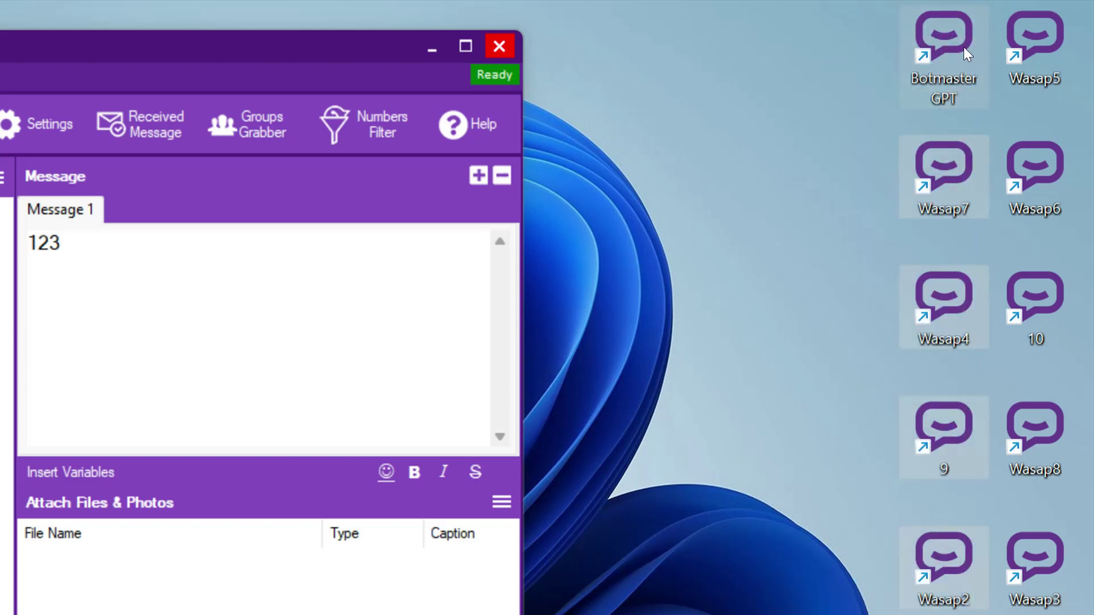
{"action": "left_click_drag", "start_coordinate": [968, 52], "coordinate": [935, 601]}
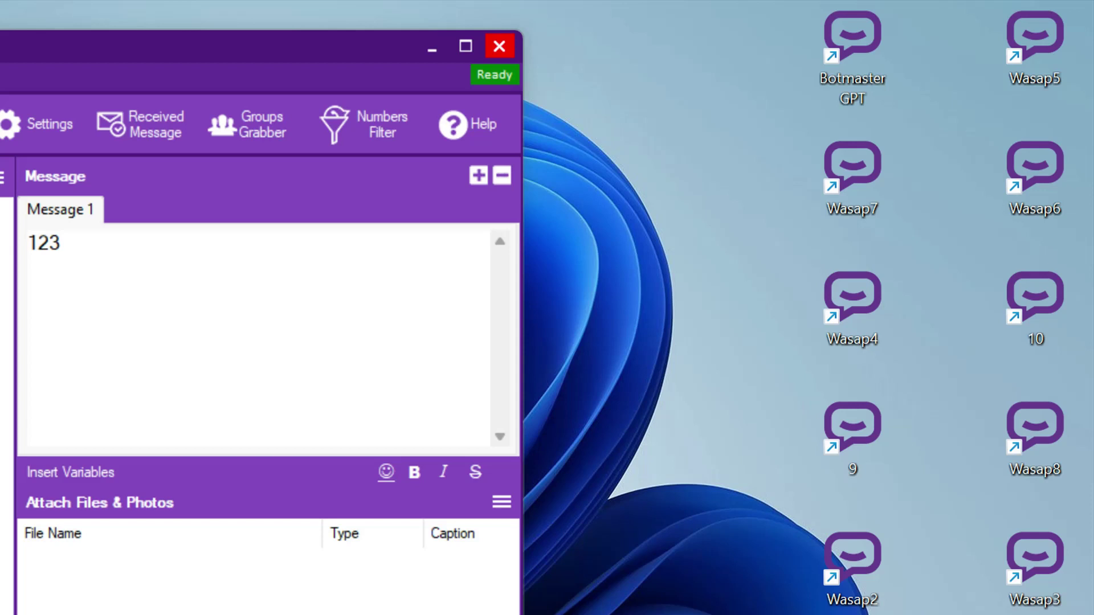
{"action": "left_click_drag", "start_coordinate": [763, 3], "coordinate": [928, 614]}
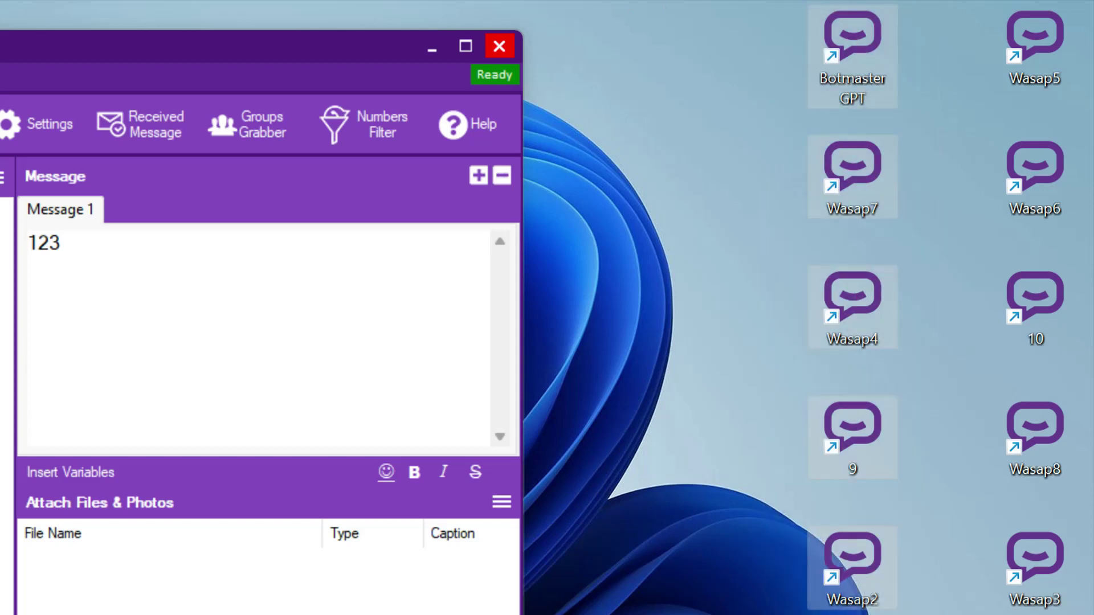
{"action": "left_click_drag", "start_coordinate": [770, 15], "coordinate": [884, 614]}
{"action": "left_click_drag", "start_coordinate": [955, 17], "coordinate": [1086, 598]}
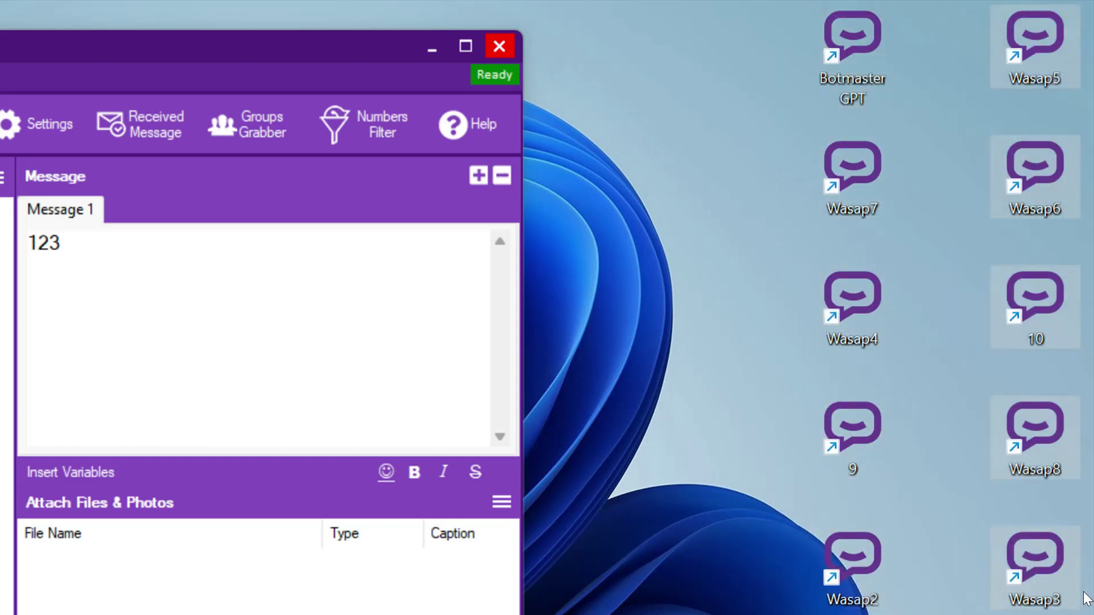
{"action": "left_click", "coordinate": [717, 160]}
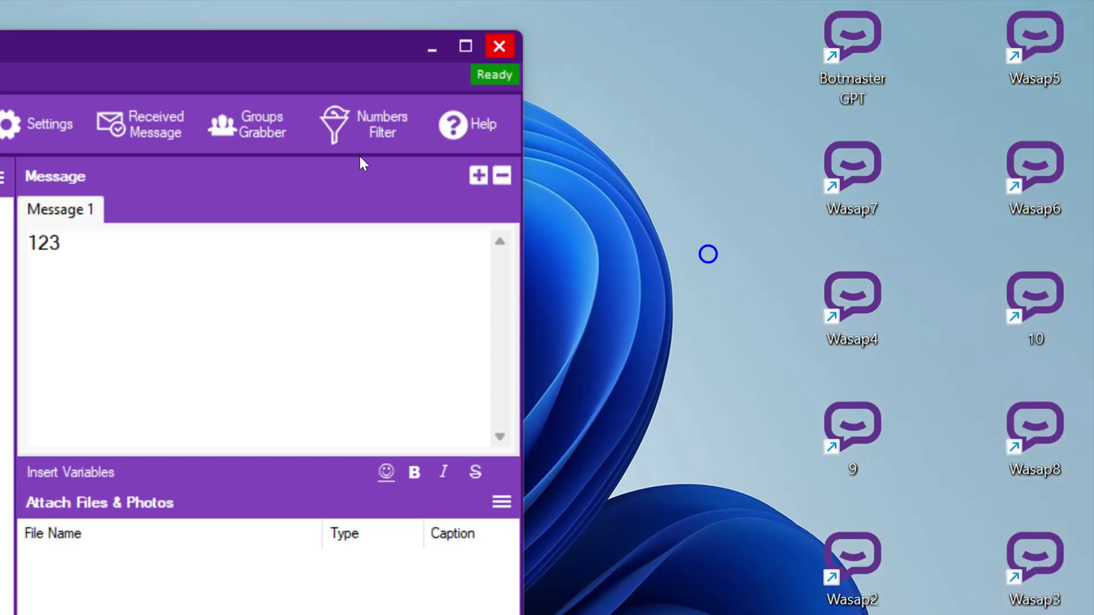
Dismiss the scheduling window and launch the Botmaster GPT and another left-column profile.
{"action": "left_click_drag", "start_coordinate": [230, 75], "coordinate": [274, 42]}
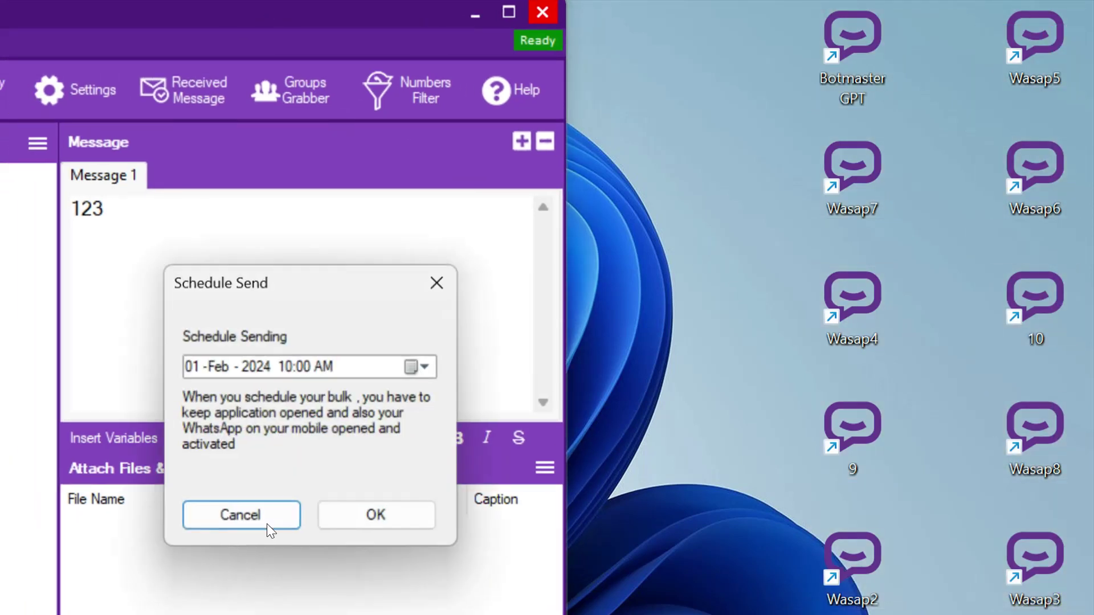
{"action": "left_click", "coordinate": [255, 520]}
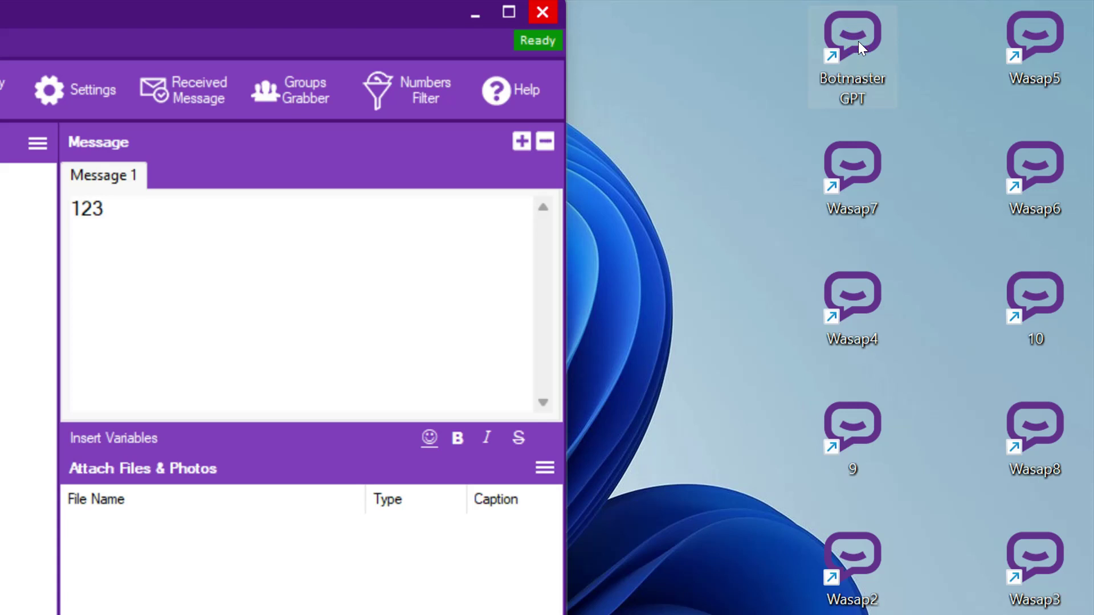
{"action": "double_click", "coordinate": [858, 41]}
{"action": "double_click", "coordinate": [853, 558]}
{"action": "left_click_drag", "start_coordinate": [786, 41], "coordinate": [889, 609]}
{"action": "left_click", "coordinate": [814, 86]}
{"action": "left_click", "coordinate": [805, 117]}
Select both shortcut columns, then each of the five shortcut rows in turn.
{"action": "left_click_drag", "start_coordinate": [719, 18], "coordinate": [1085, 614]}
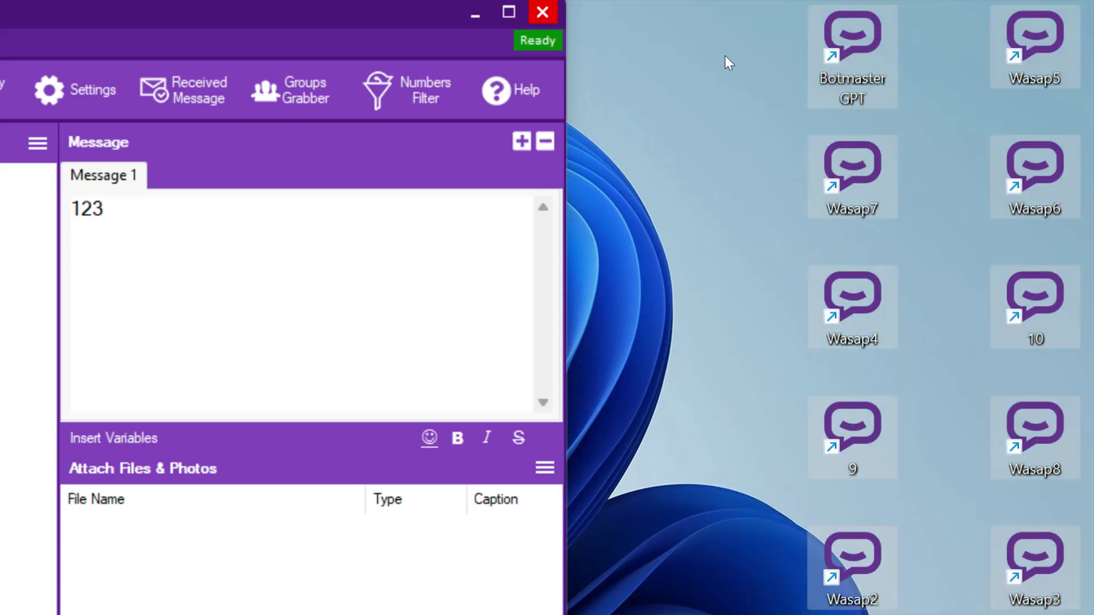
{"action": "left_click_drag", "start_coordinate": [755, 17], "coordinate": [923, 614]}
{"action": "left_click_drag", "start_coordinate": [967, 26], "coordinate": [1092, 607]}
{"action": "left_click", "coordinate": [628, 154]}
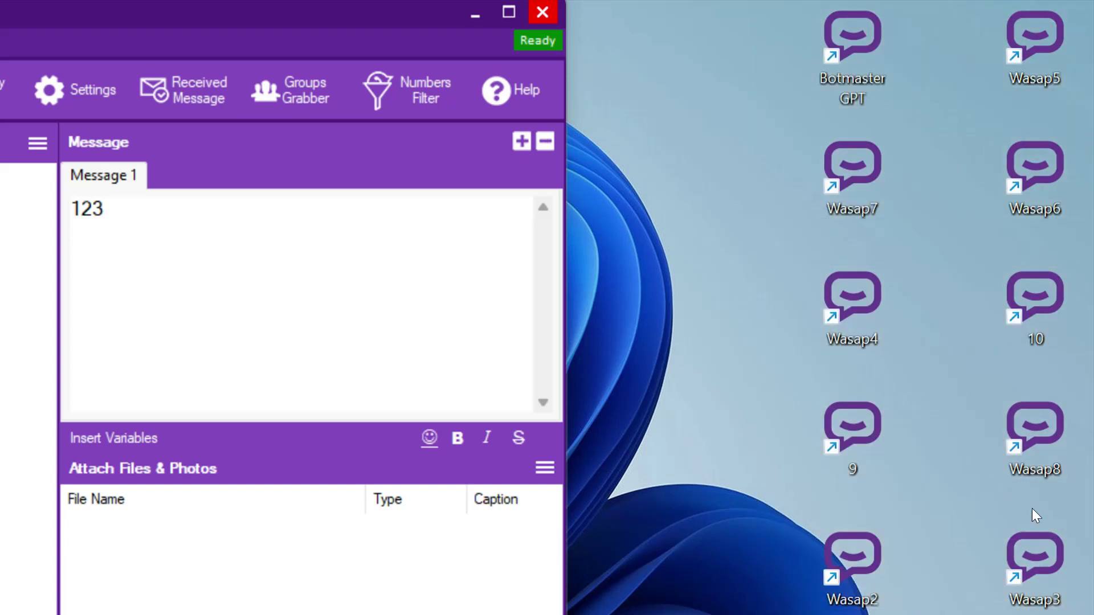
{"action": "left_click_drag", "start_coordinate": [755, 12], "coordinate": [1062, 73]}
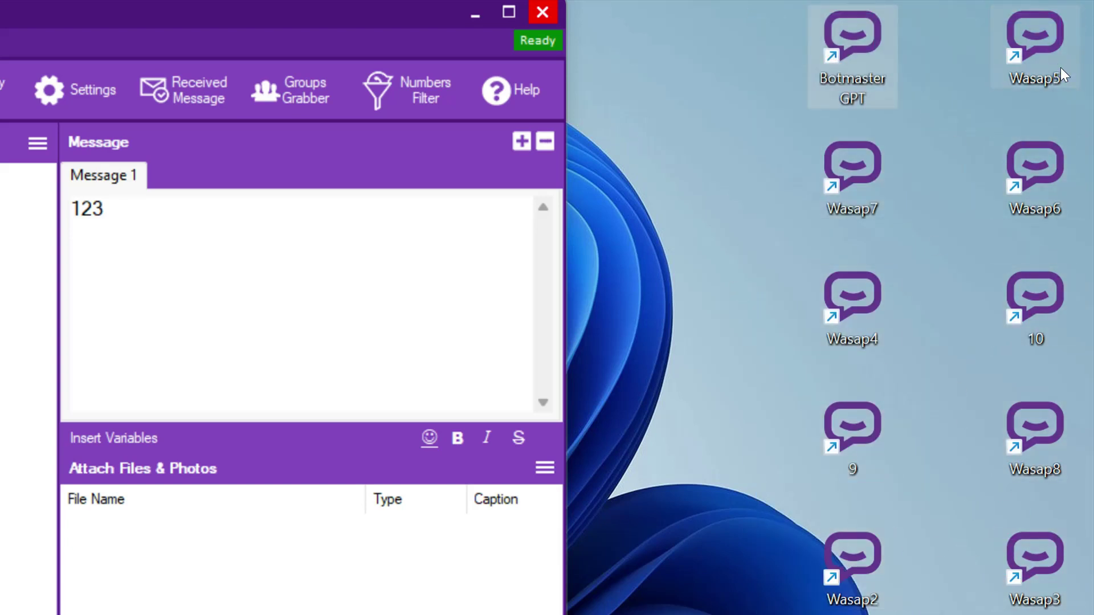
{"action": "left_click_drag", "start_coordinate": [709, 143], "coordinate": [1093, 235]}
{"action": "left_click_drag", "start_coordinate": [703, 308], "coordinate": [1068, 325]}
{"action": "left_click_drag", "start_coordinate": [748, 421], "coordinate": [1067, 484]}
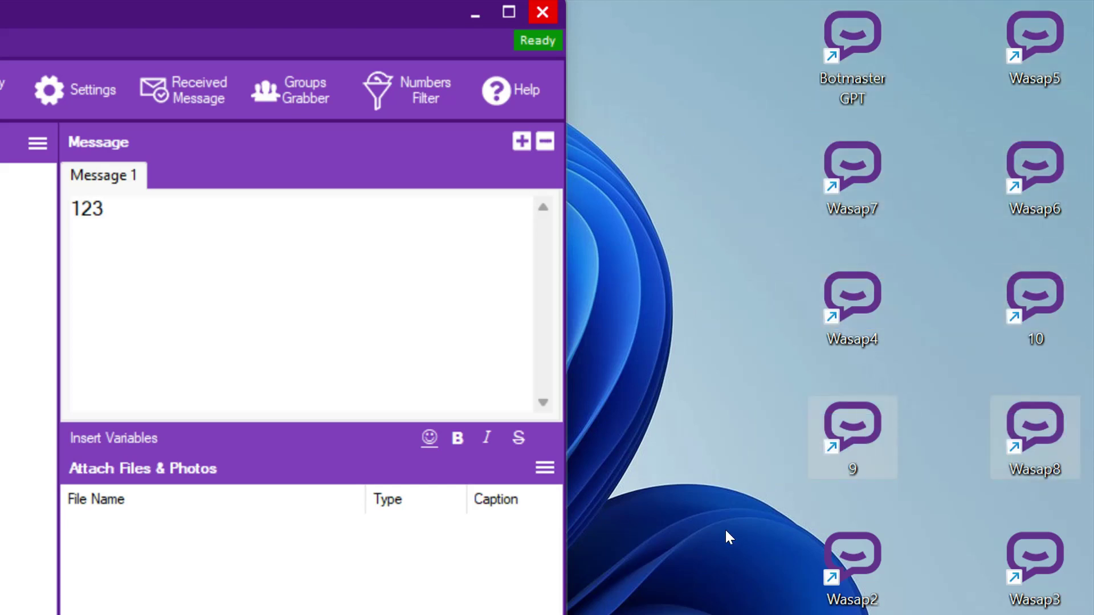
{"action": "left_click_drag", "start_coordinate": [726, 532], "coordinate": [1068, 596]}
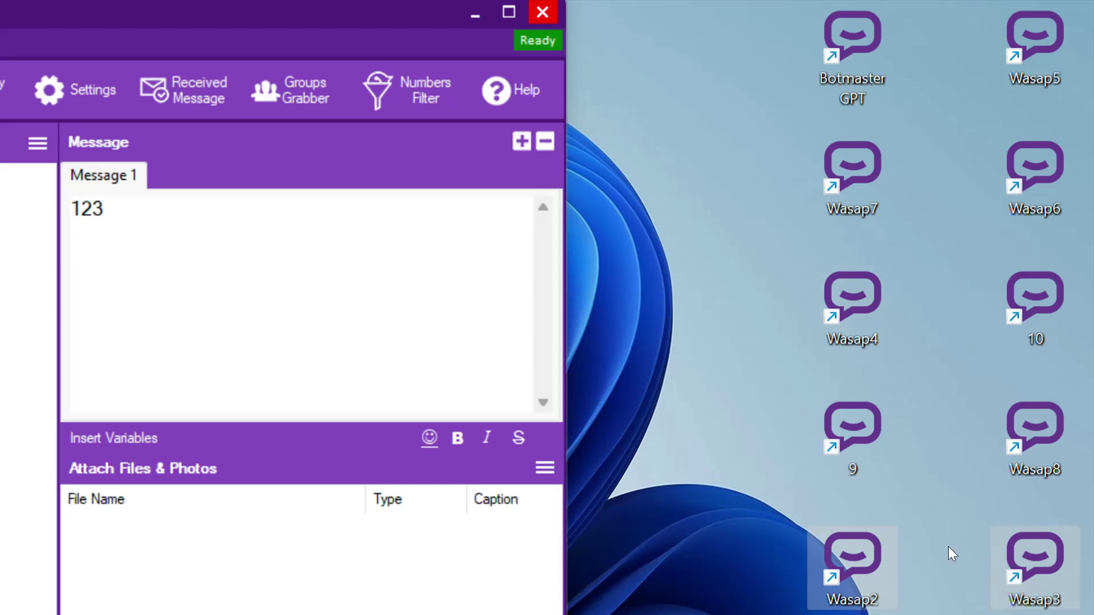
{"action": "left_click", "coordinate": [949, 509]}
Select the five shortcut rows again, from Botmaster GPT/Wasap5 to Wasap2/Wasap3.
{"action": "left_click_drag", "start_coordinate": [754, 28], "coordinate": [1061, 43]}
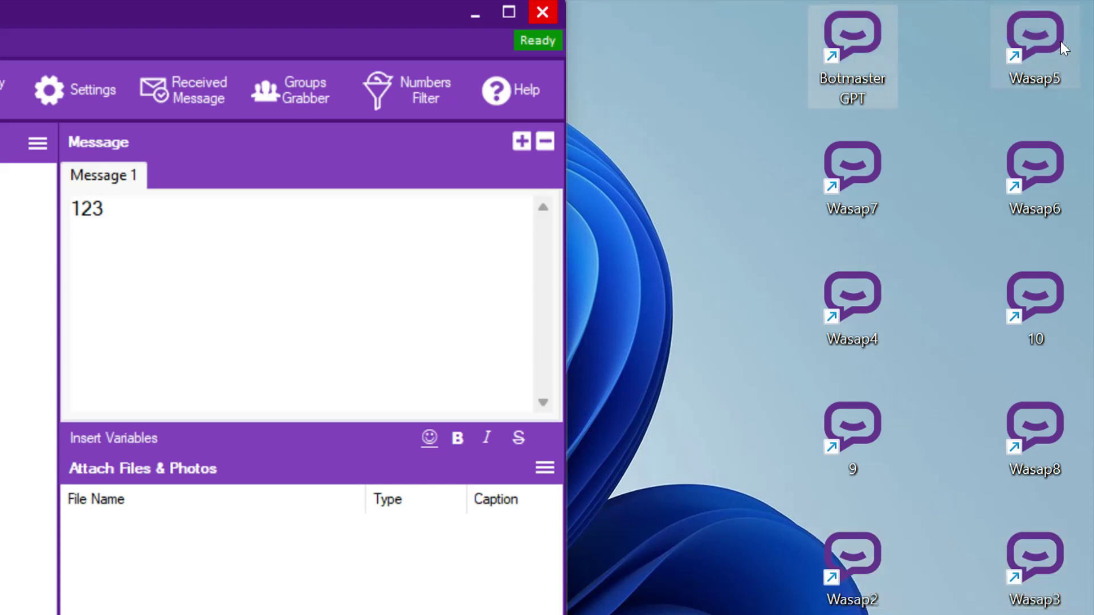
{"action": "left_click_drag", "start_coordinate": [769, 142], "coordinate": [1067, 196]}
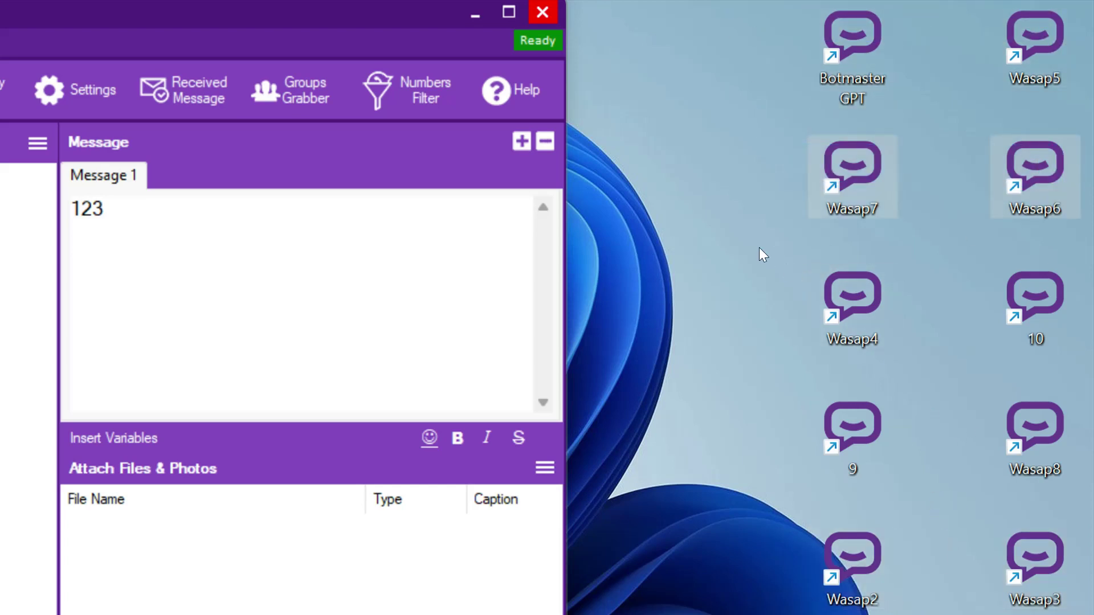
{"action": "left_click_drag", "start_coordinate": [760, 249], "coordinate": [1076, 318]}
{"action": "left_click", "coordinate": [788, 409]}
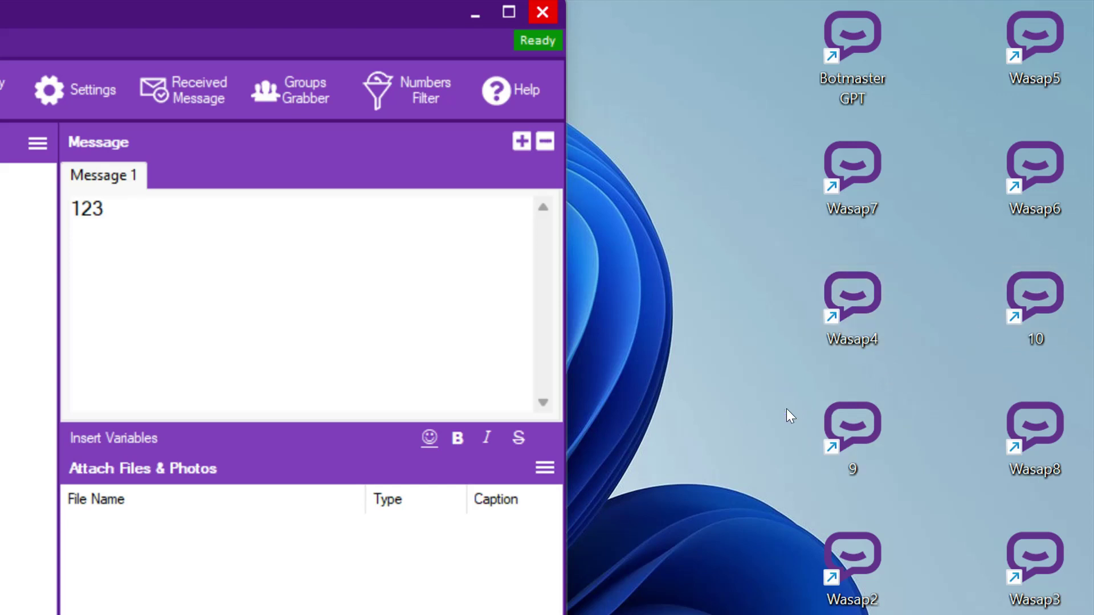
{"action": "left_click_drag", "start_coordinate": [772, 406], "coordinate": [1085, 458]}
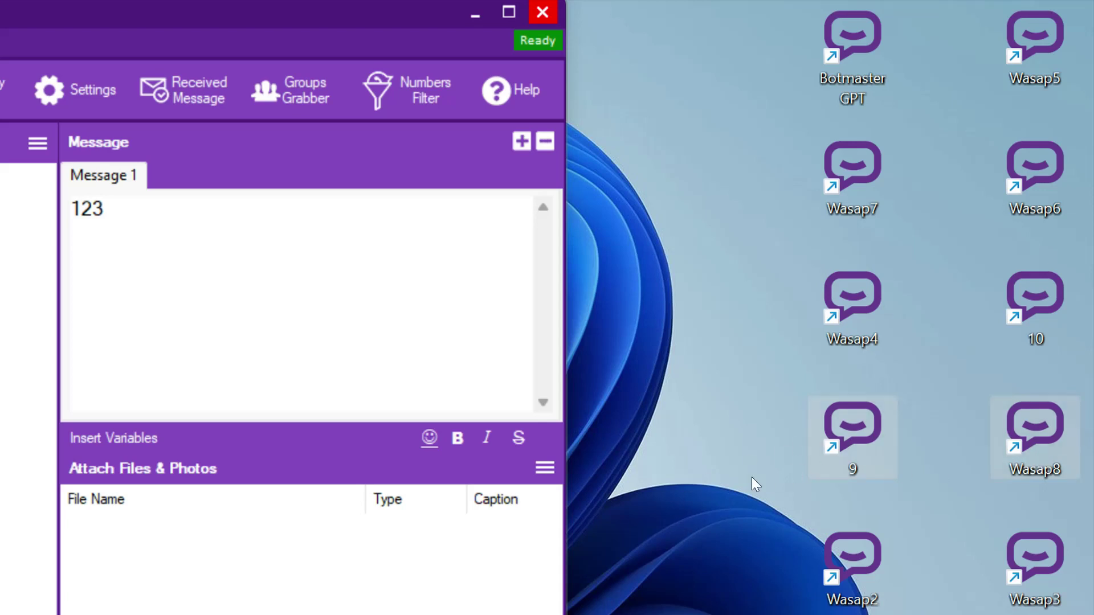
{"action": "left_click_drag", "start_coordinate": [780, 535], "coordinate": [1029, 582]}
{"action": "left_click", "coordinate": [732, 433]}
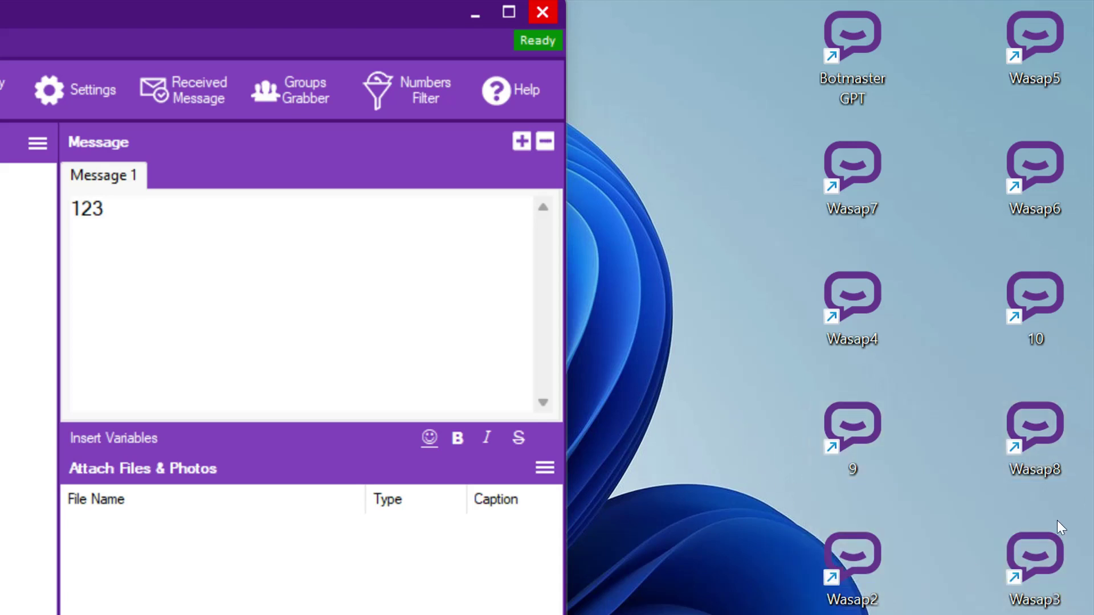
Check each shortcut row once more, then move the BotMaster window right and down.
{"action": "left_click_drag", "start_coordinate": [737, 30], "coordinate": [1060, 67]}
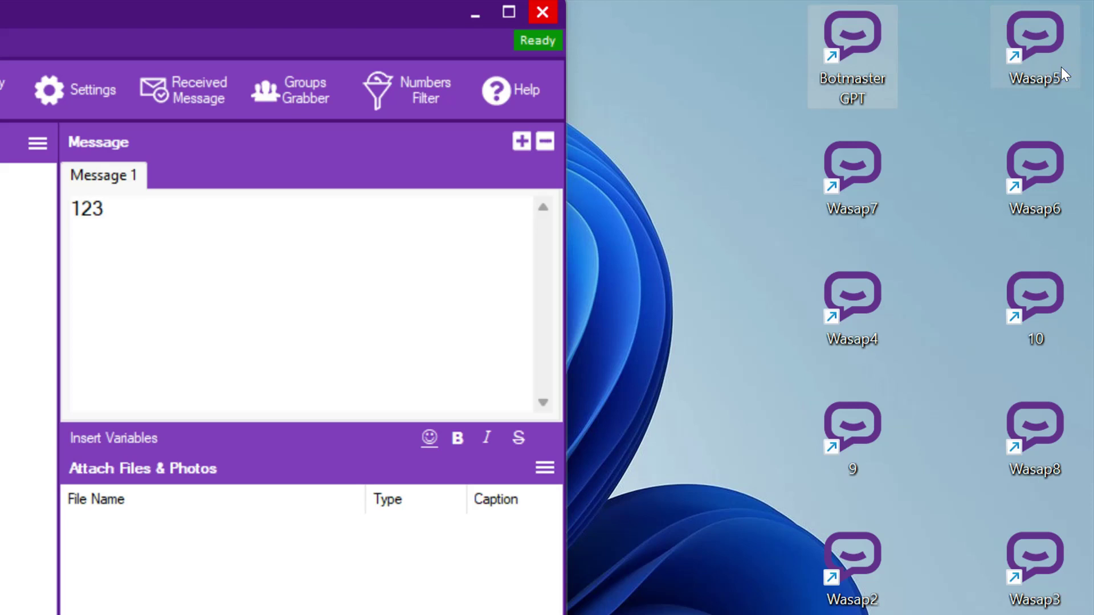
{"action": "left_click_drag", "start_coordinate": [740, 150], "coordinate": [1088, 217]}
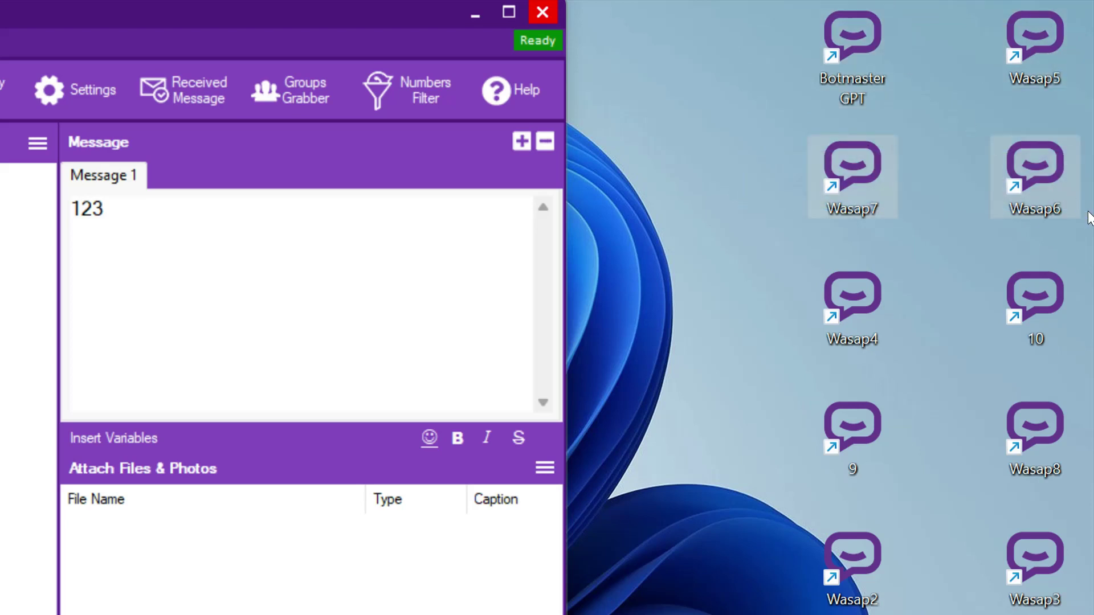
{"action": "left_click_drag", "start_coordinate": [740, 281], "coordinate": [1087, 337]}
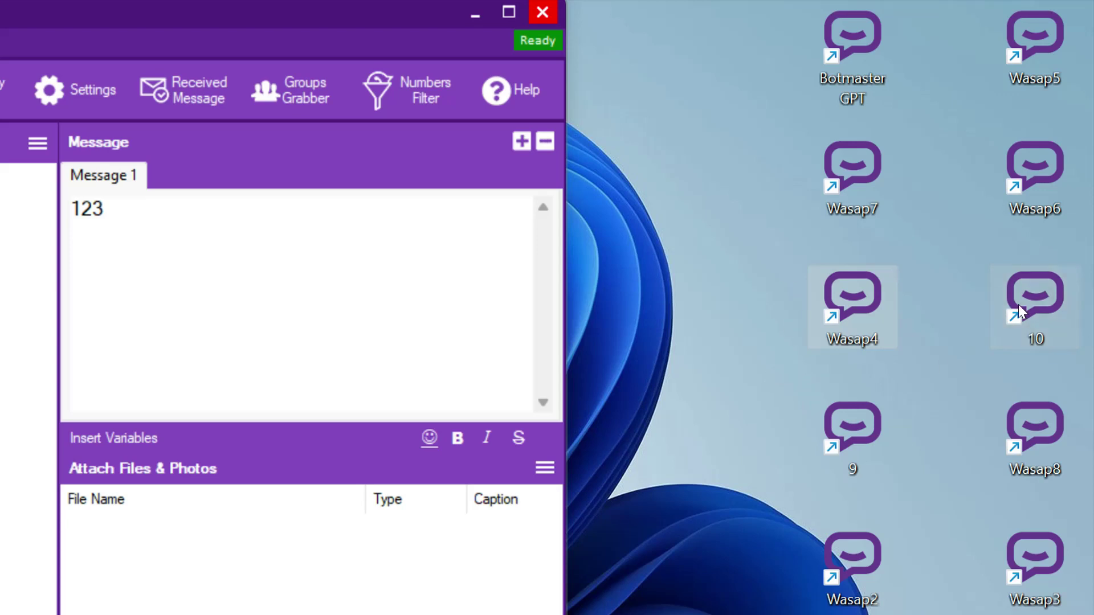
{"action": "left_click", "coordinate": [803, 410]}
{"action": "left_click_drag", "start_coordinate": [781, 420], "coordinate": [1086, 478]}
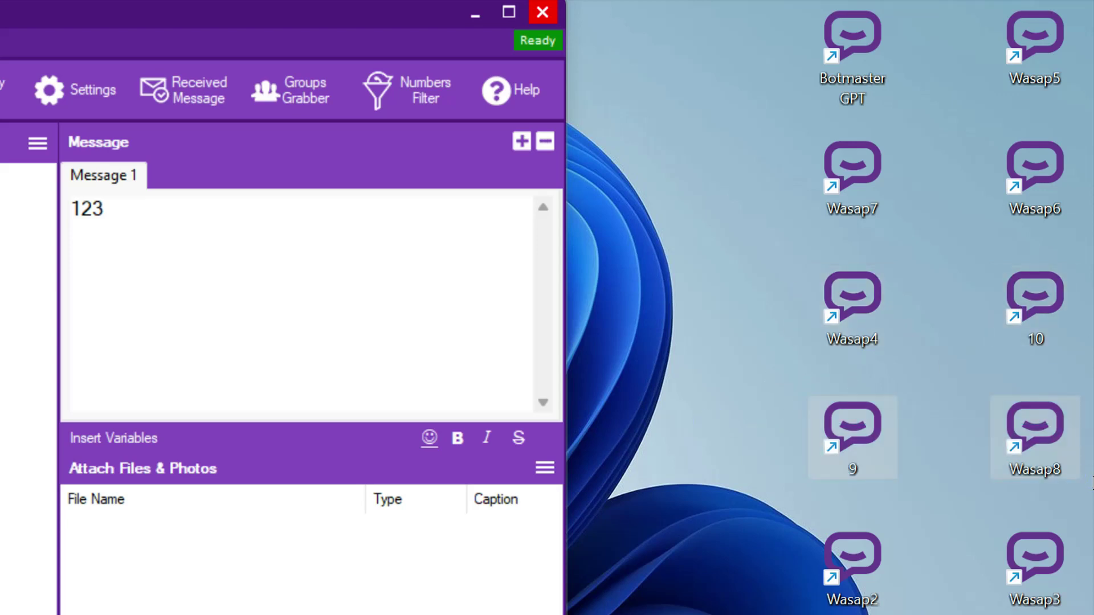
{"action": "left_click_drag", "start_coordinate": [796, 552], "coordinate": [1051, 582]}
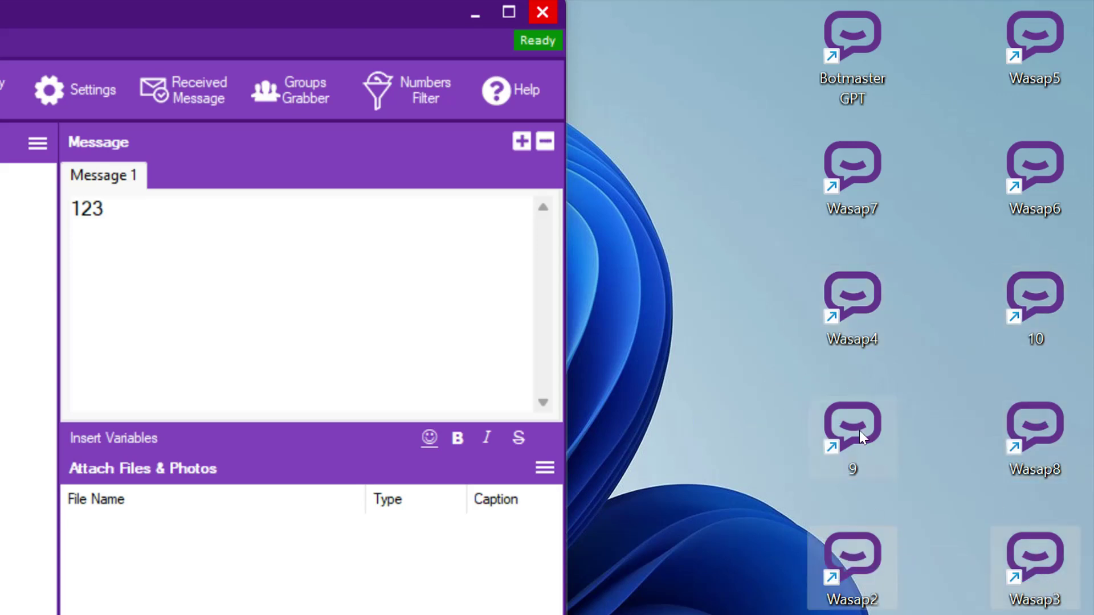
{"action": "left_click", "coordinate": [751, 395]}
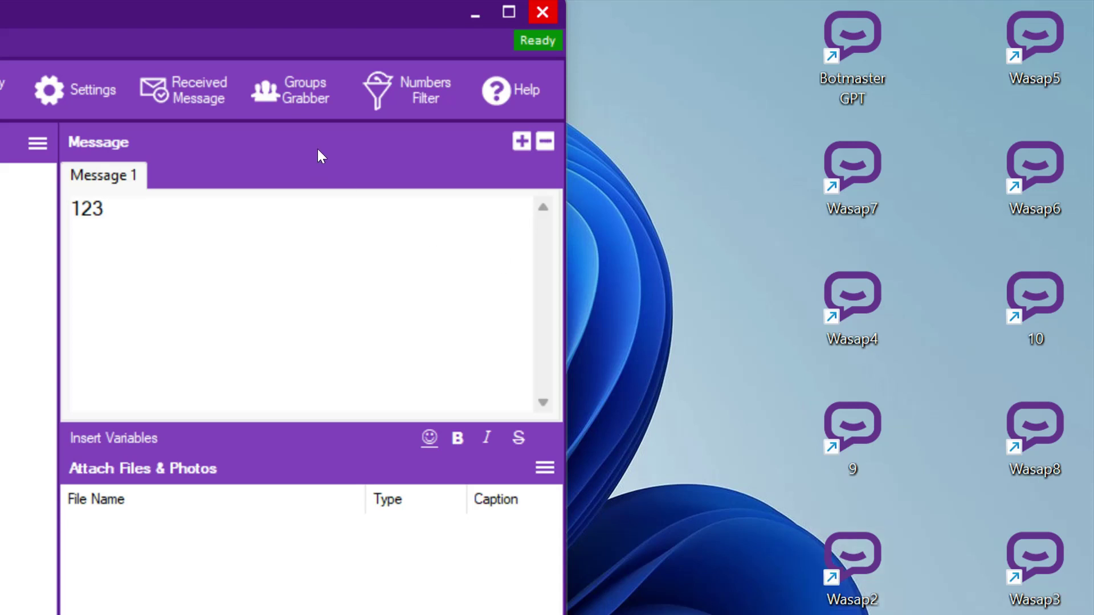
{"action": "left_click_drag", "start_coordinate": [87, 20], "coordinate": [467, 55]}
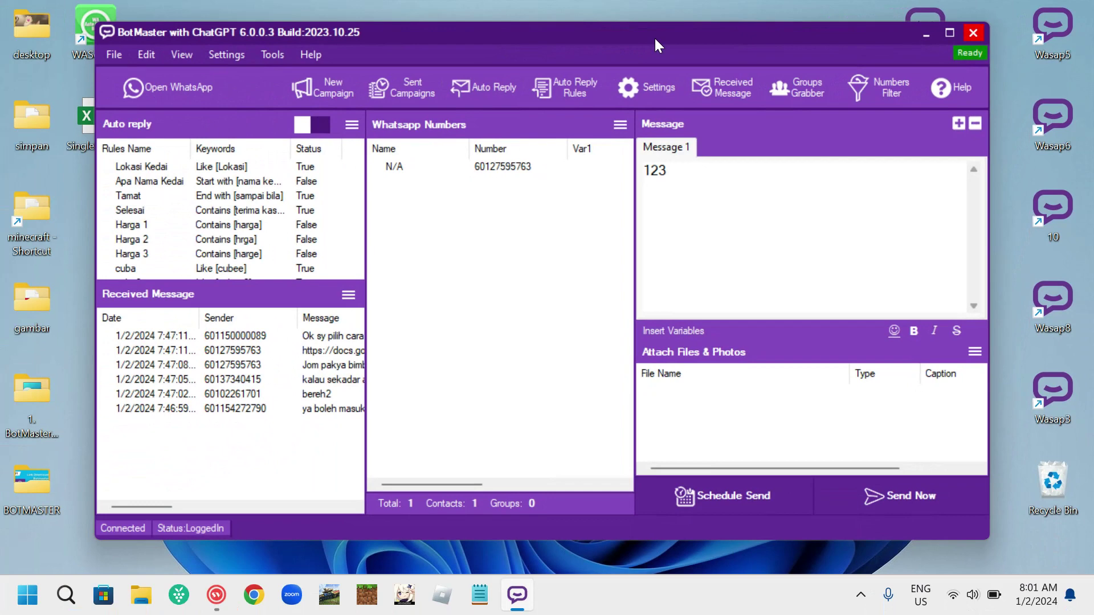
Look at the Auto Reply Rules and Auto Reply message editors, cancelling both.
{"action": "left_click", "coordinate": [358, 125]}
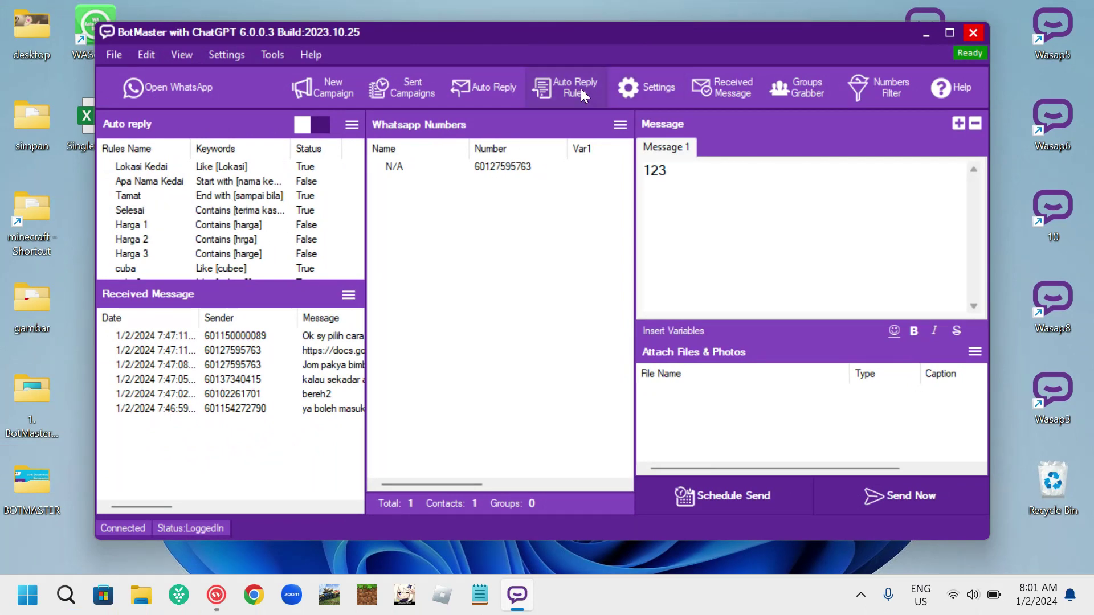
{"action": "left_click", "coordinate": [642, 470]}
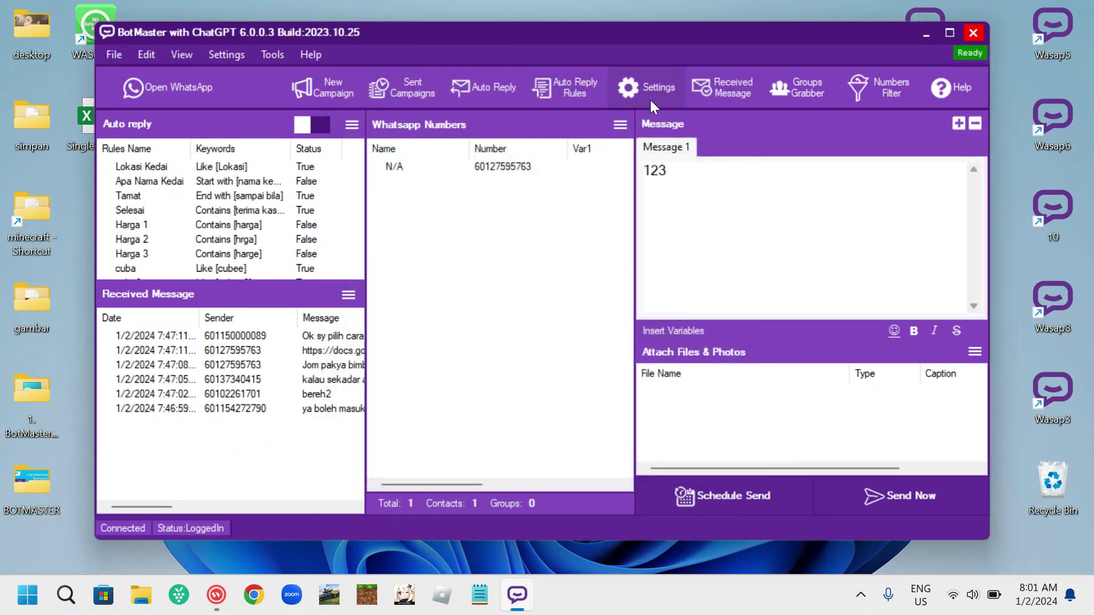
{"action": "left_click", "coordinate": [502, 93]}
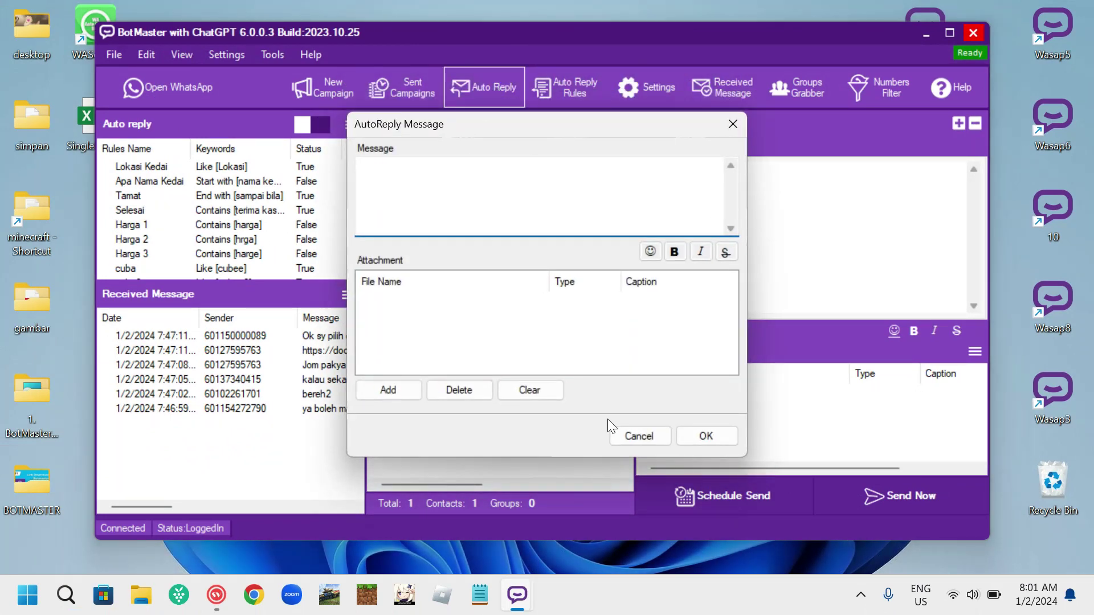
{"action": "left_click", "coordinate": [627, 434]}
Browse the extra tools and turn on ChatGPT replies in the auto-reply options.
{"action": "left_click", "coordinate": [271, 54]}
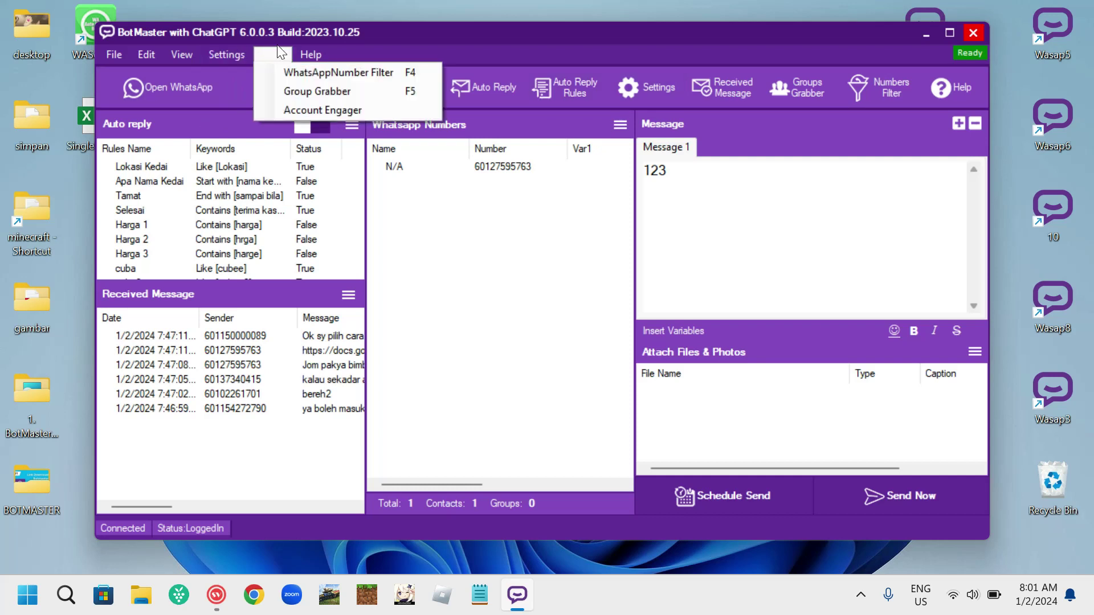
{"action": "mouse_move", "coordinate": [308, 54]}
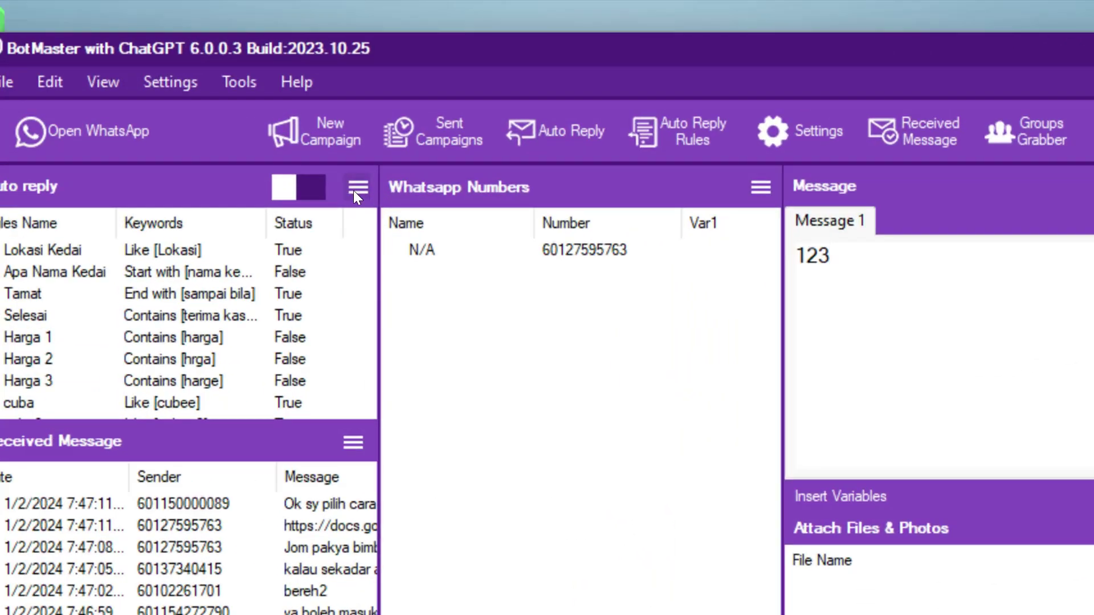
{"action": "left_click", "coordinate": [349, 126]}
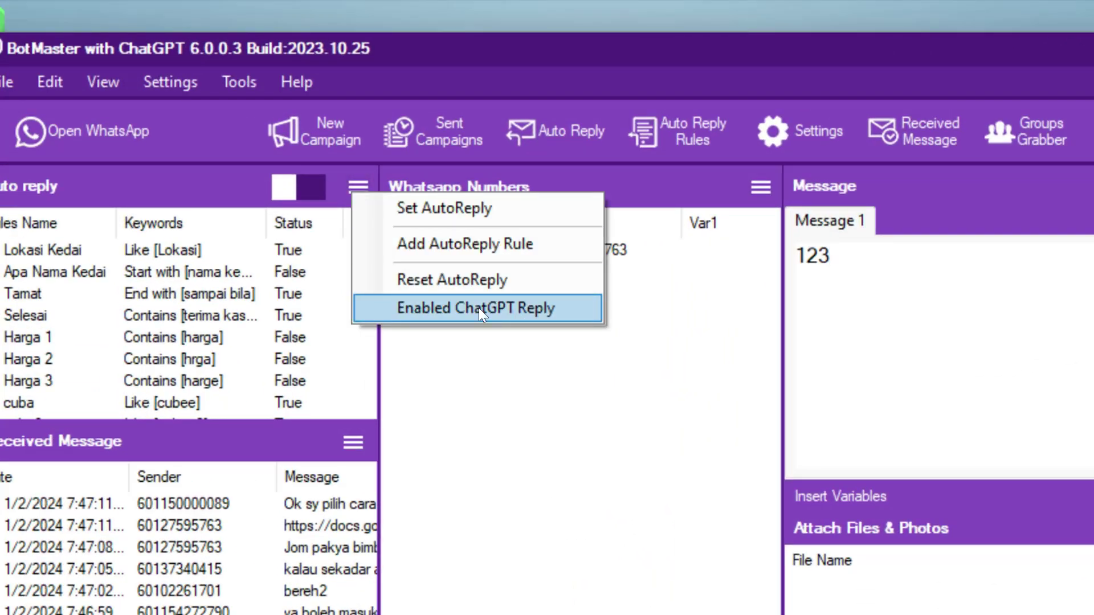
{"action": "left_click", "coordinate": [429, 310]}
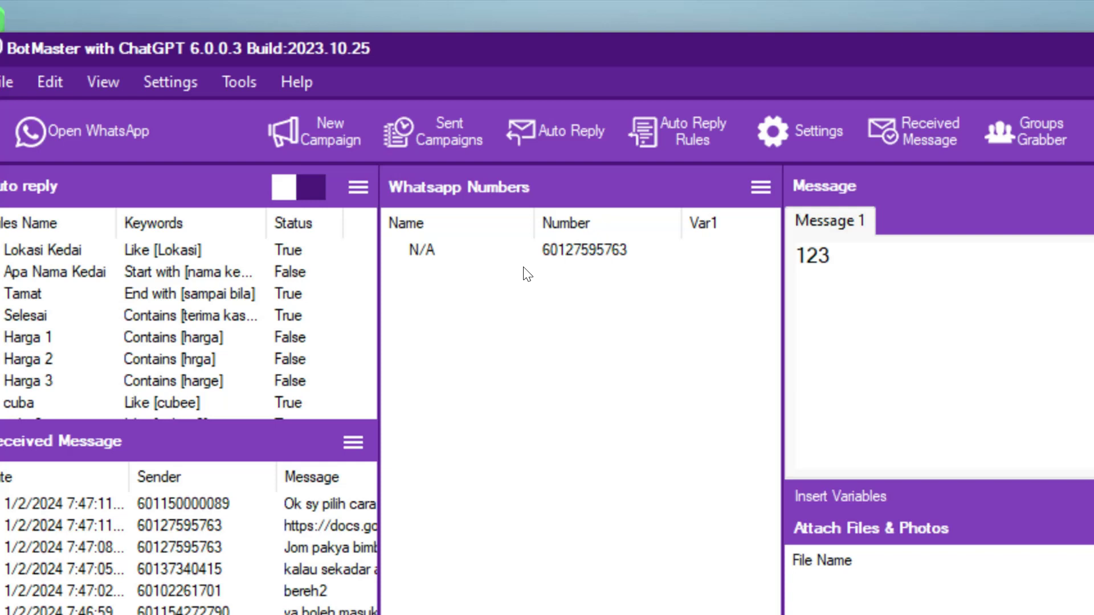
Reopen and dismiss the rules and message editors, then bring up Sending Settings.
{"action": "left_click", "coordinate": [678, 136]}
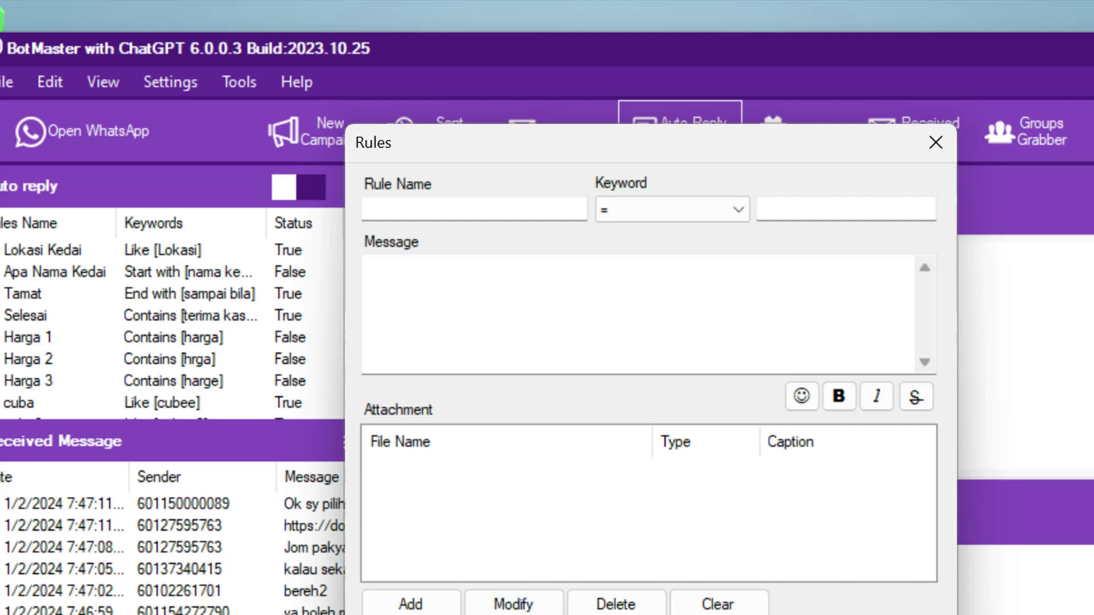
{"action": "key", "text": "Escape"}
{"action": "left_click", "coordinate": [570, 137]}
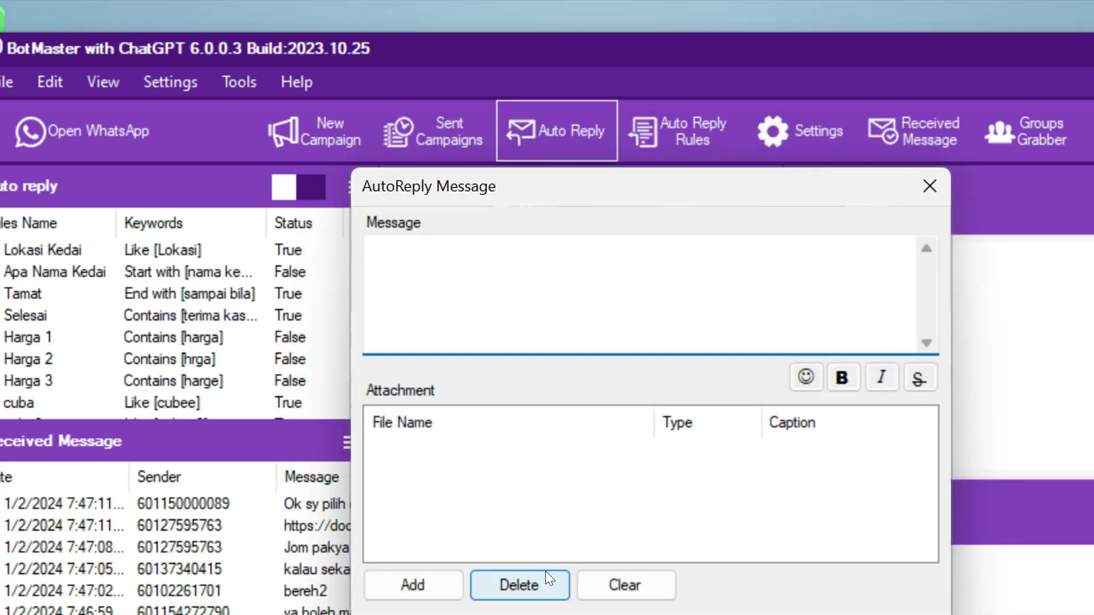
{"action": "key", "text": "Escape"}
{"action": "left_click", "coordinate": [832, 130]}
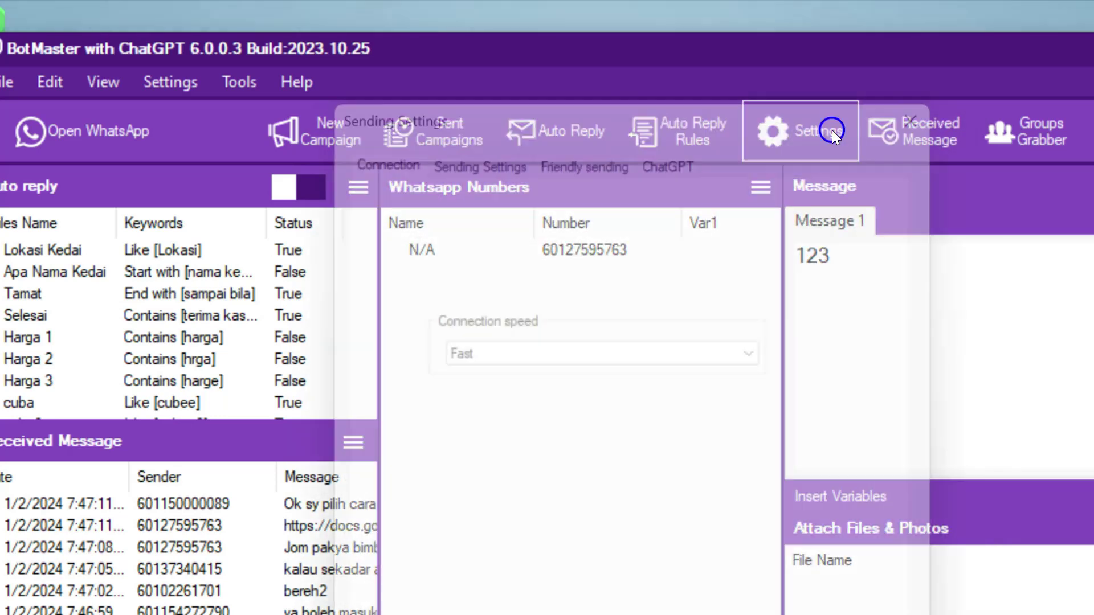
On the ChatGPT tab, check the Open AI API Key field and Reply Language choices.
{"action": "left_click", "coordinate": [691, 154]}
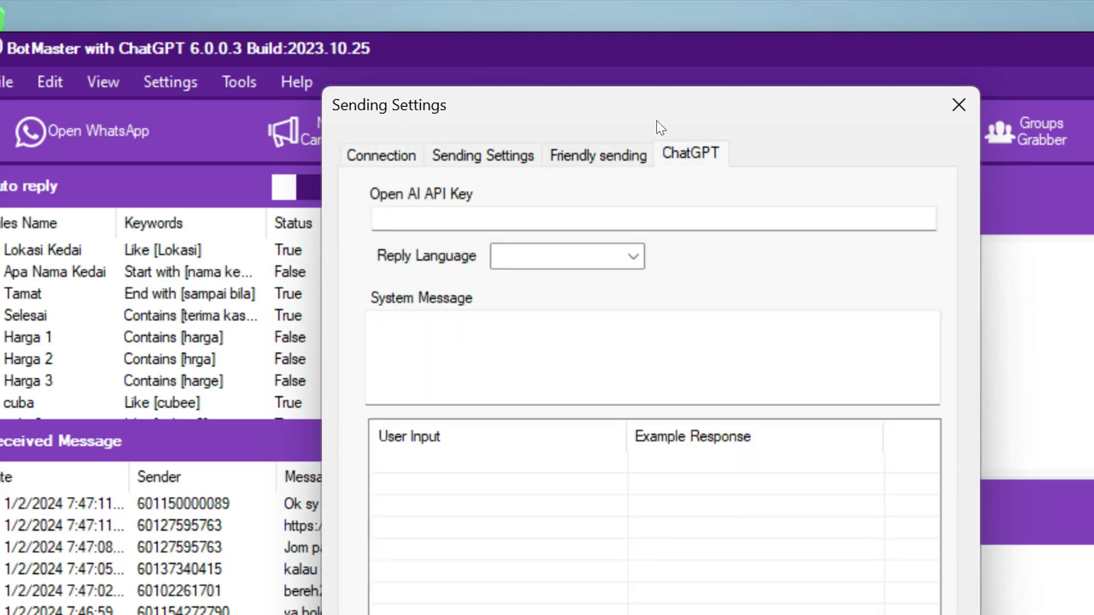
{"action": "left_click_drag", "start_coordinate": [656, 121], "coordinate": [813, 80]}
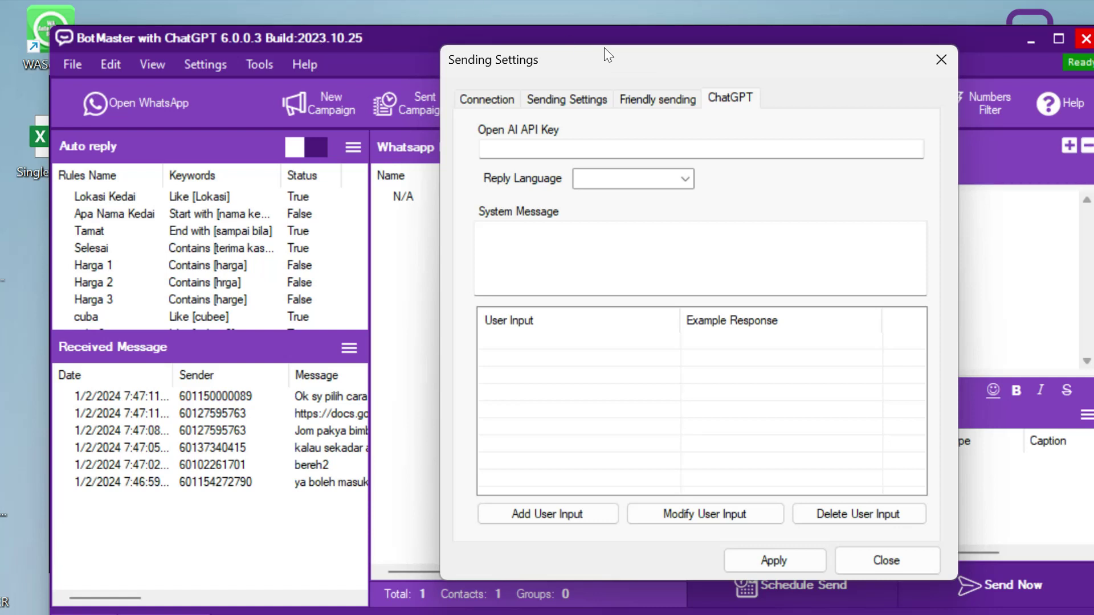
{"action": "left_click_drag", "start_coordinate": [605, 49], "coordinate": [624, 61]}
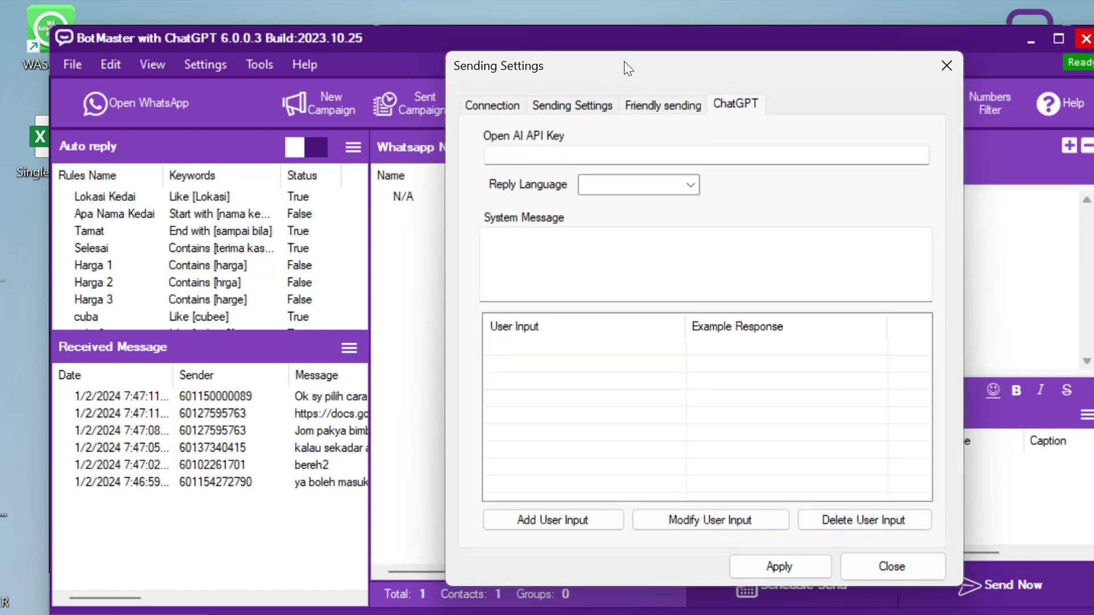
{"action": "left_click", "coordinate": [527, 155]}
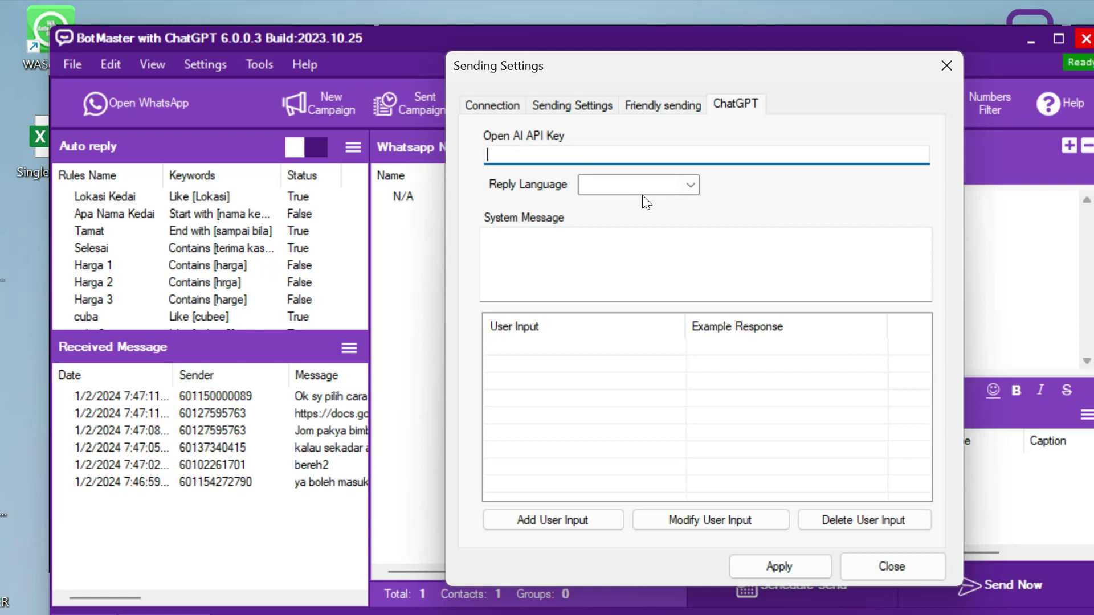
{"action": "left_click", "coordinate": [691, 184]}
{"action": "left_click", "coordinate": [742, 235]}
Enter 'sdas' as the System Message and close the settings window.
{"action": "left_click", "coordinate": [637, 253]}
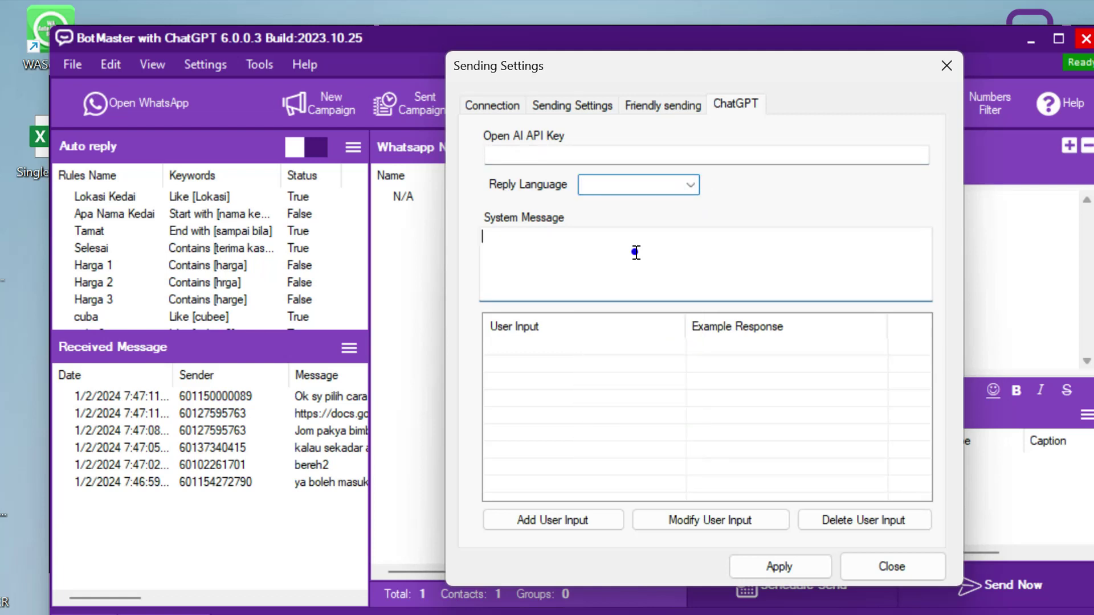
{"action": "type", "text": "sdas"}
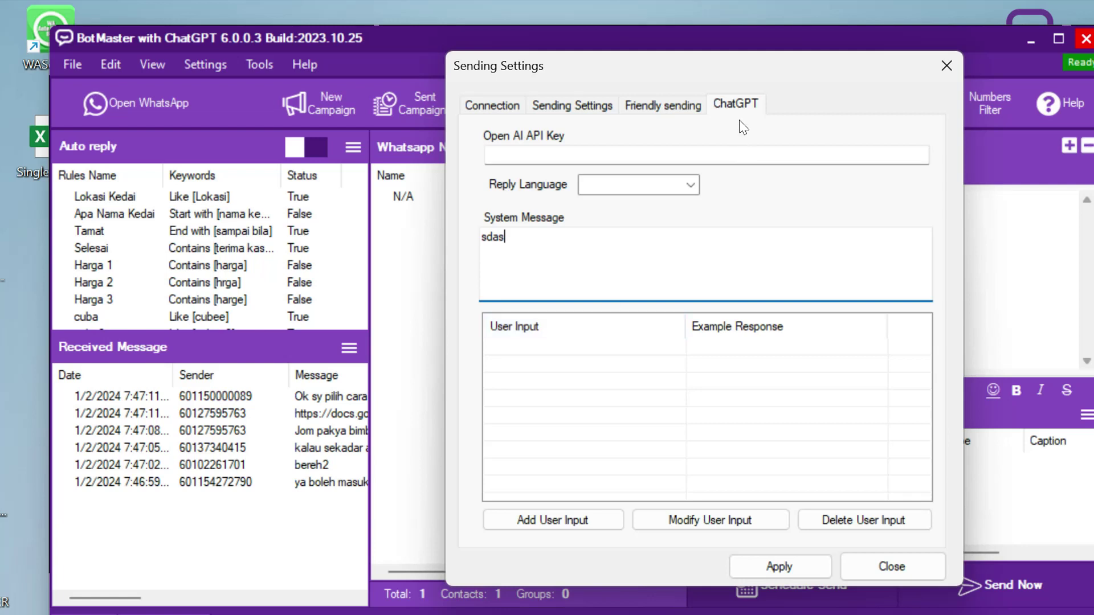
{"action": "left_click_drag", "start_coordinate": [707, 59], "coordinate": [720, 16]}
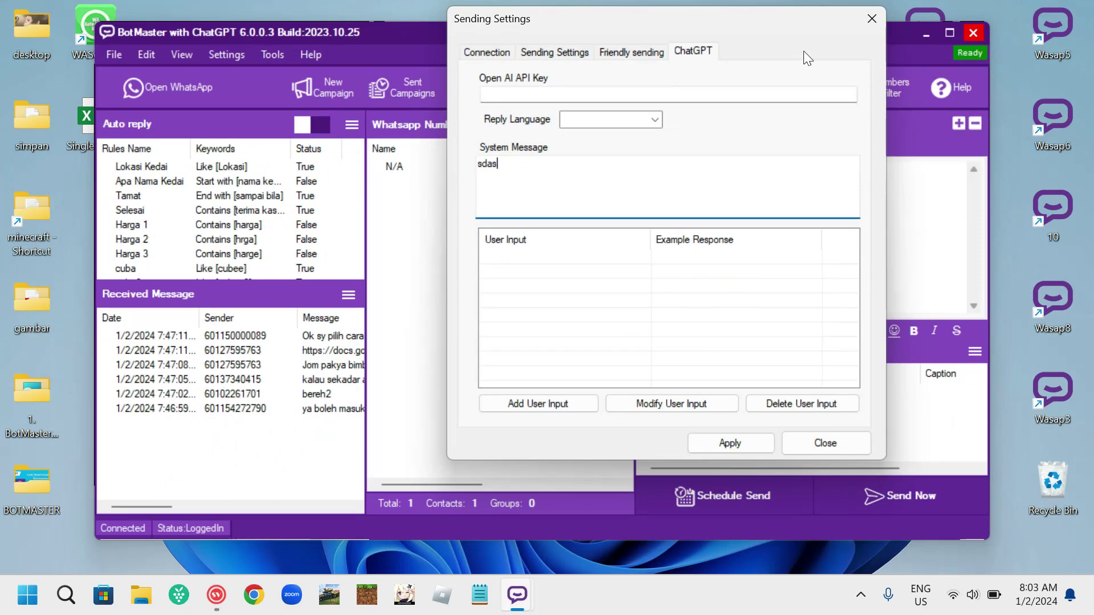
{"action": "left_click", "coordinate": [872, 19]}
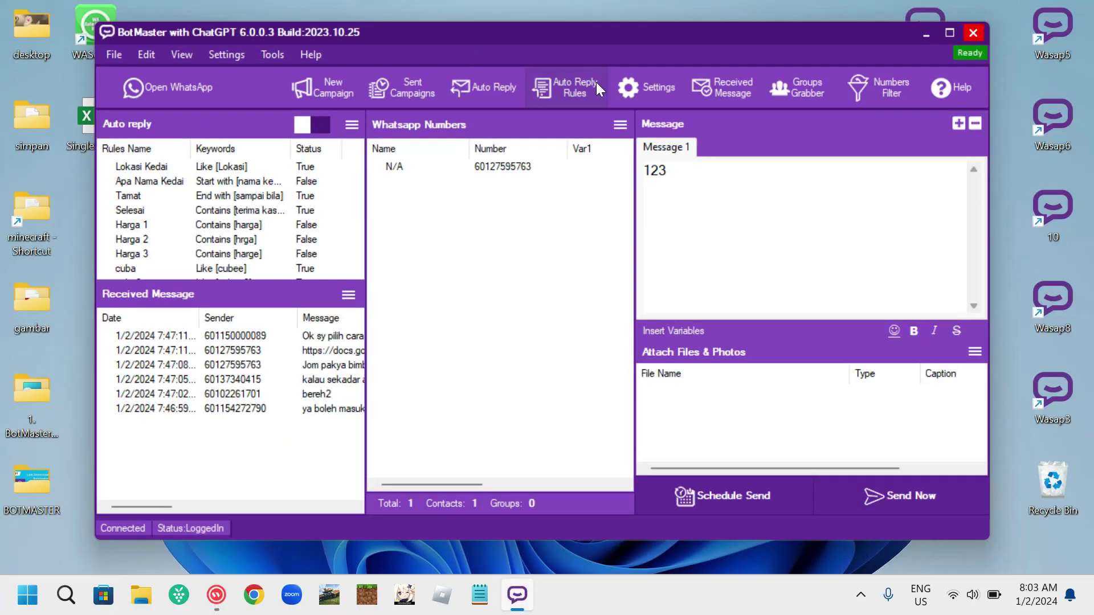
{"action": "left_click", "coordinate": [596, 82]}
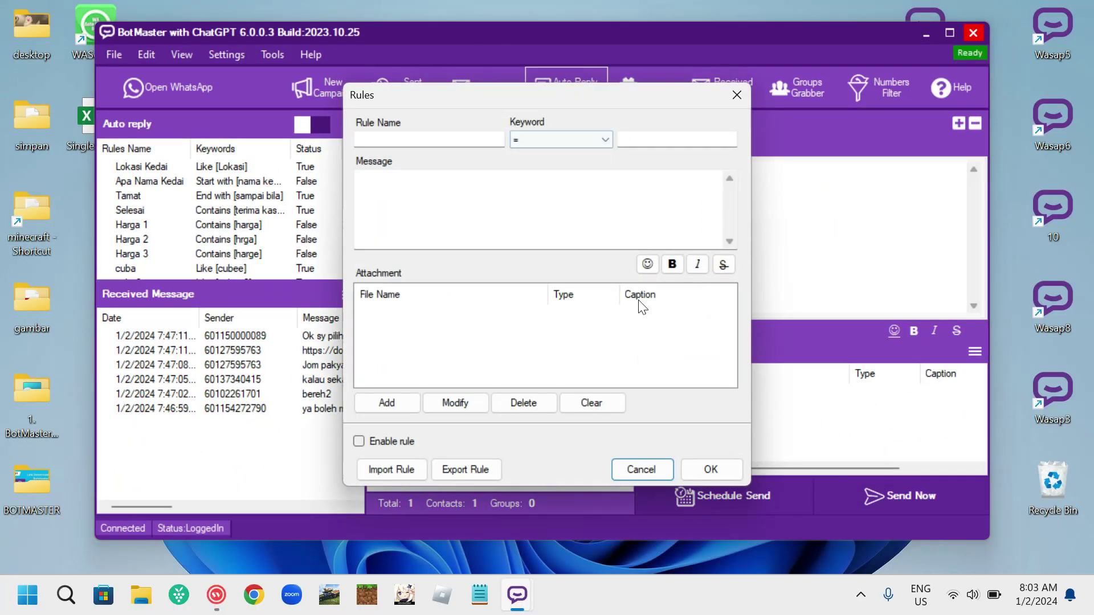
{"action": "left_click", "coordinate": [736, 95]}
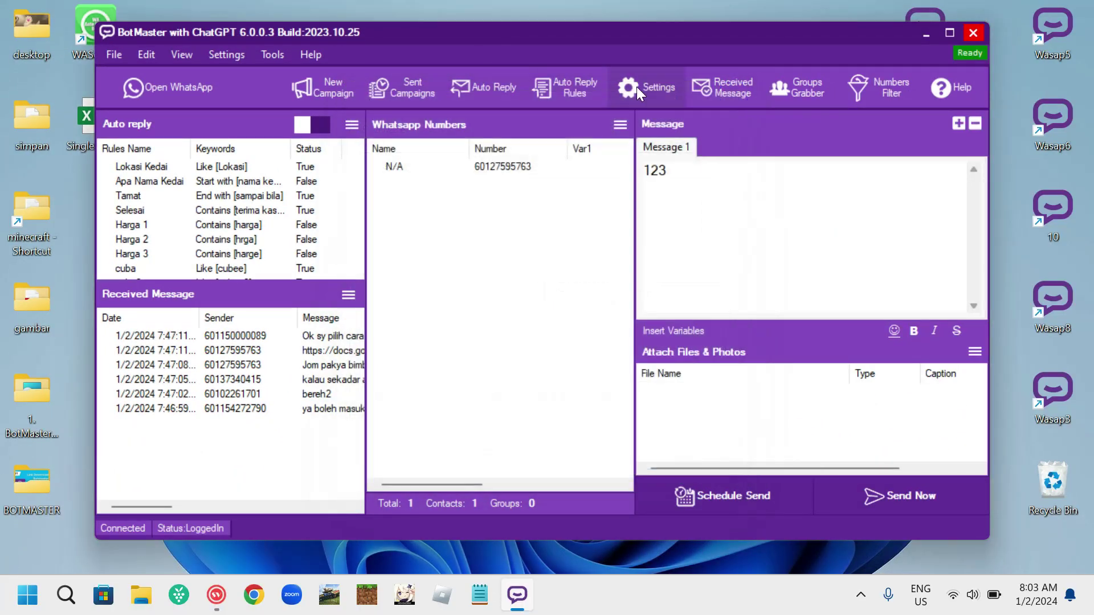
{"action": "left_click", "coordinate": [637, 86]}
{"action": "left_click", "coordinate": [572, 102]}
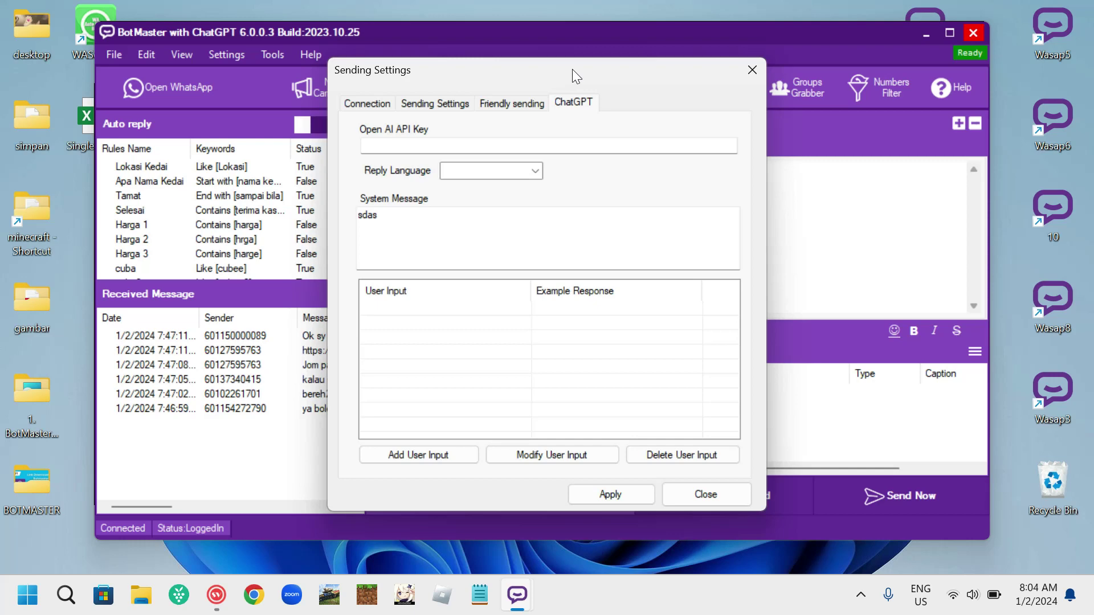
{"action": "left_click", "coordinate": [750, 69]}
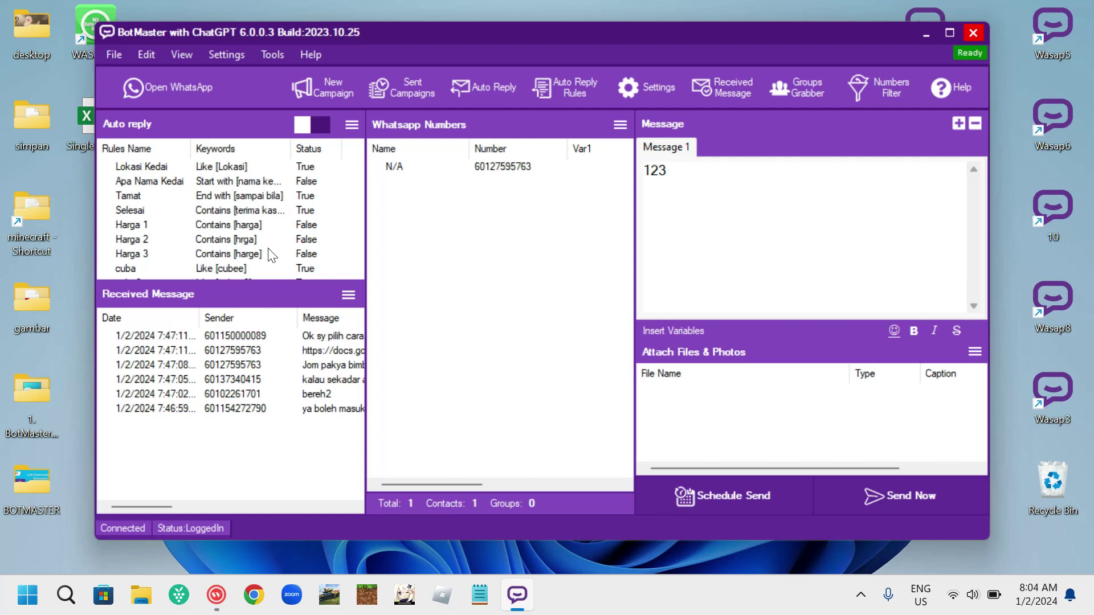
{"action": "left_click_drag", "start_coordinate": [521, 34], "coordinate": [518, 31]}
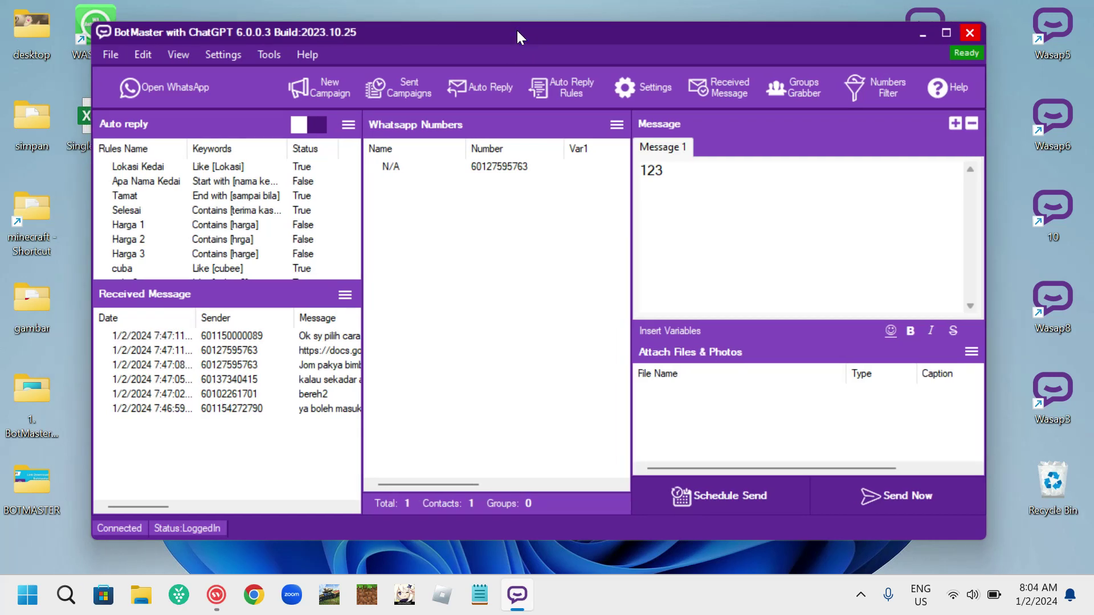